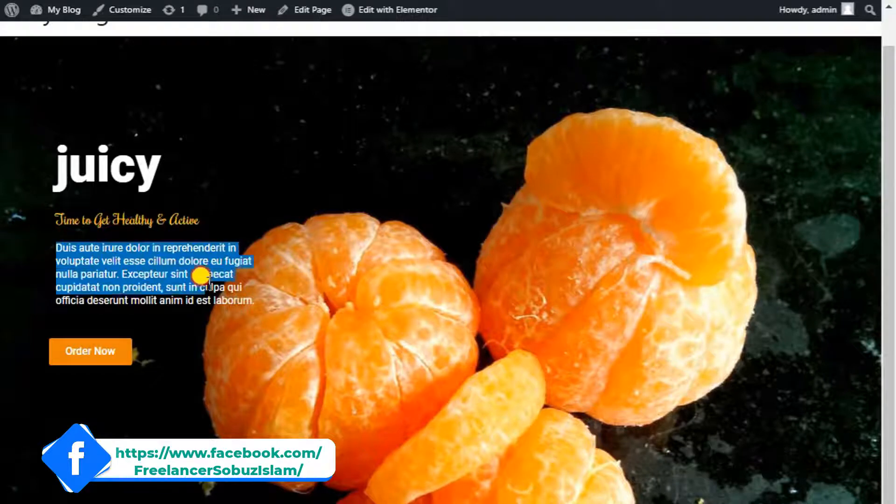
scroll(112, 360, up, 1)
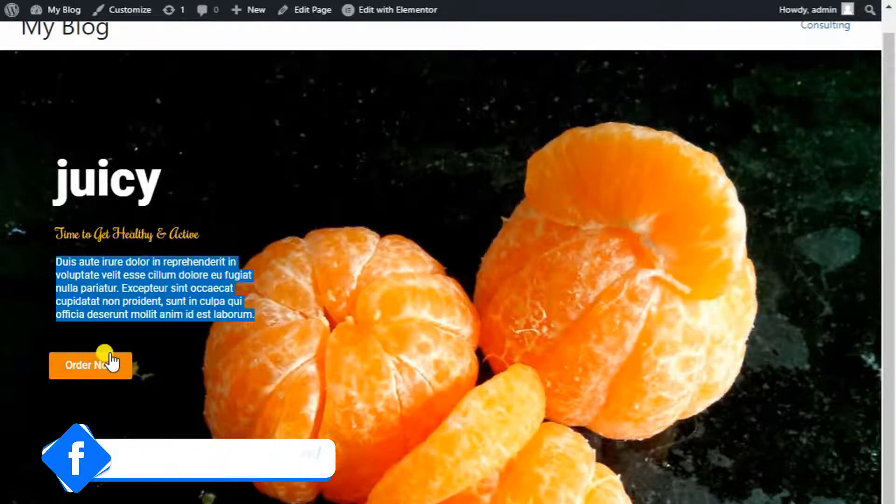
click(183, 336)
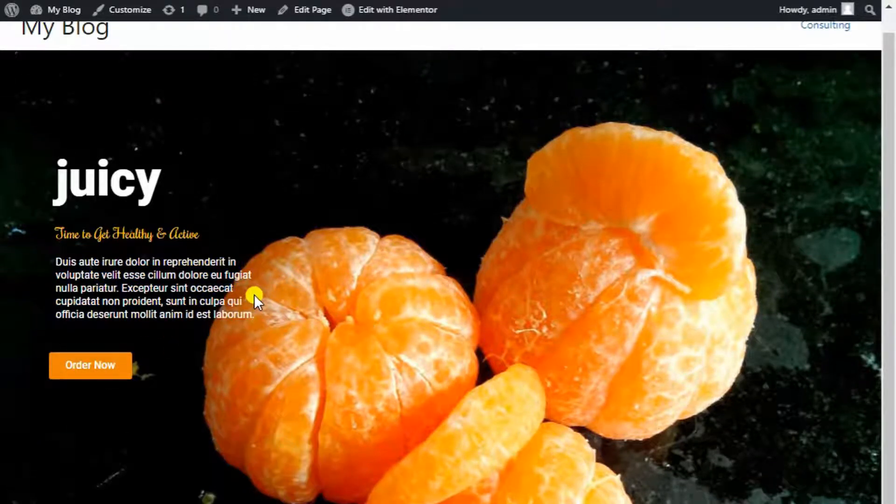
scroll(254, 295, down, 1)
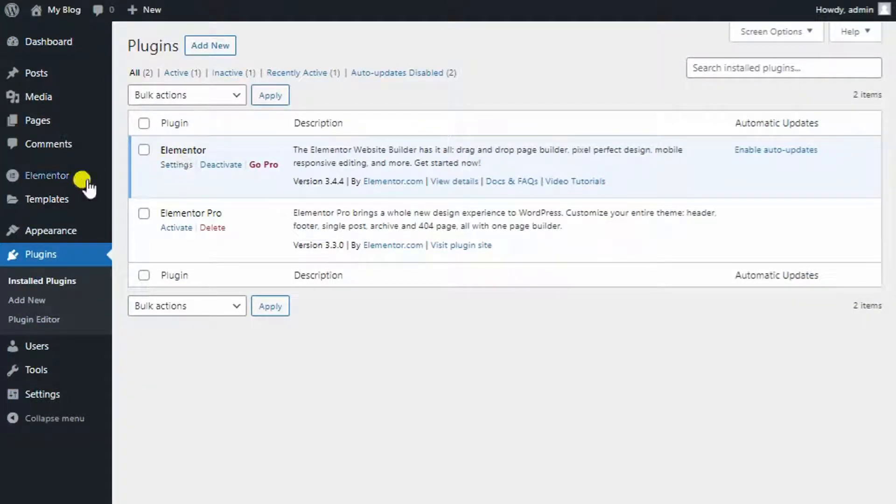
Step: Add a new page titled "juicy" and assign it the Elementor Full Width template
click(56, 123)
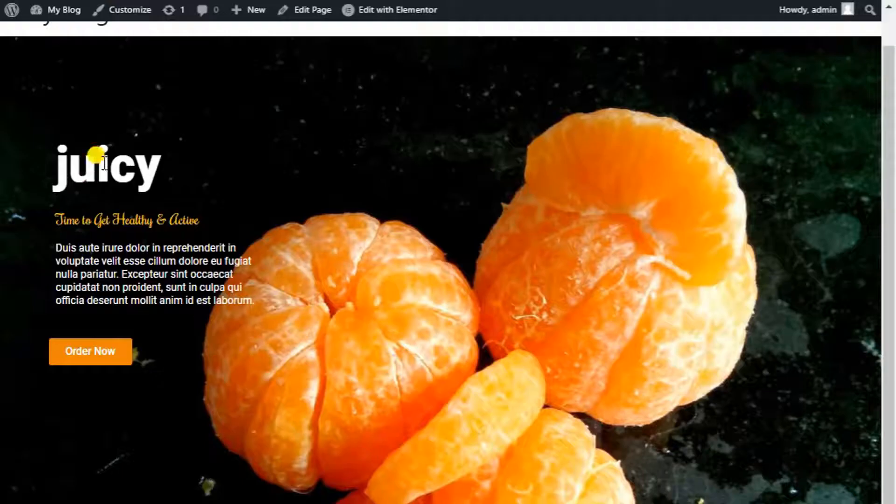
double_click(104, 162)
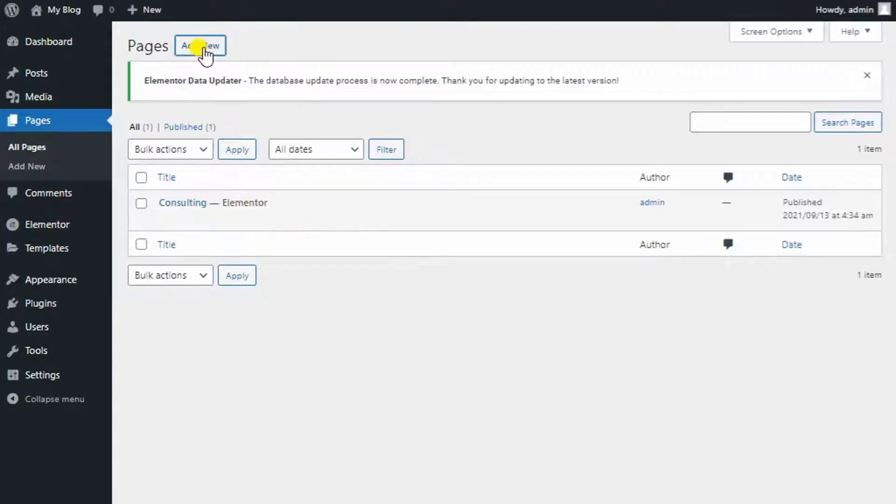
click(200, 45)
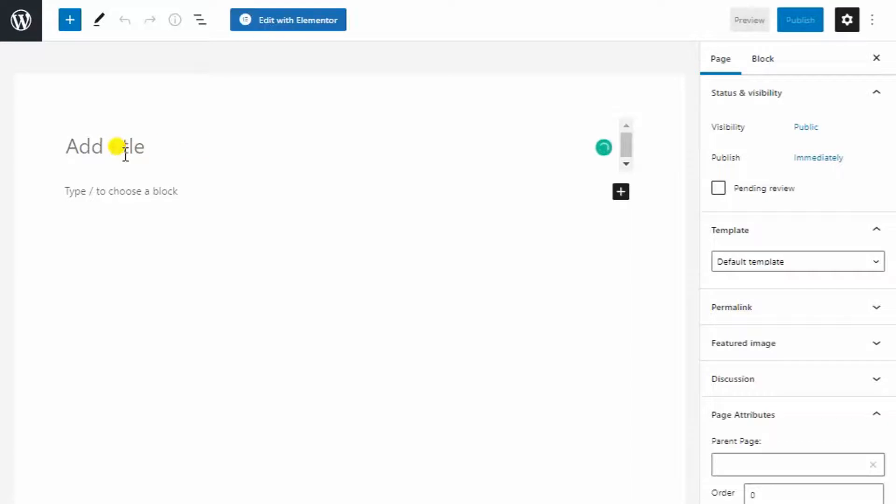
click(123, 151)
text(juicy)
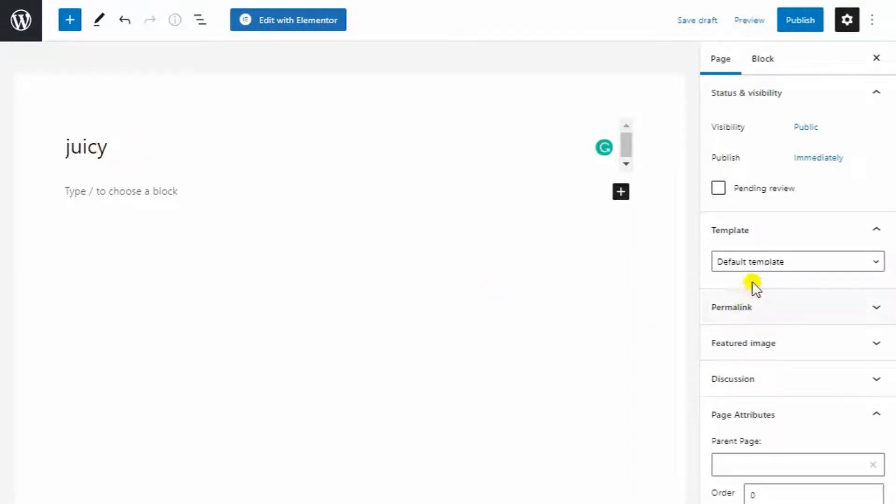
click(746, 259)
click(763, 303)
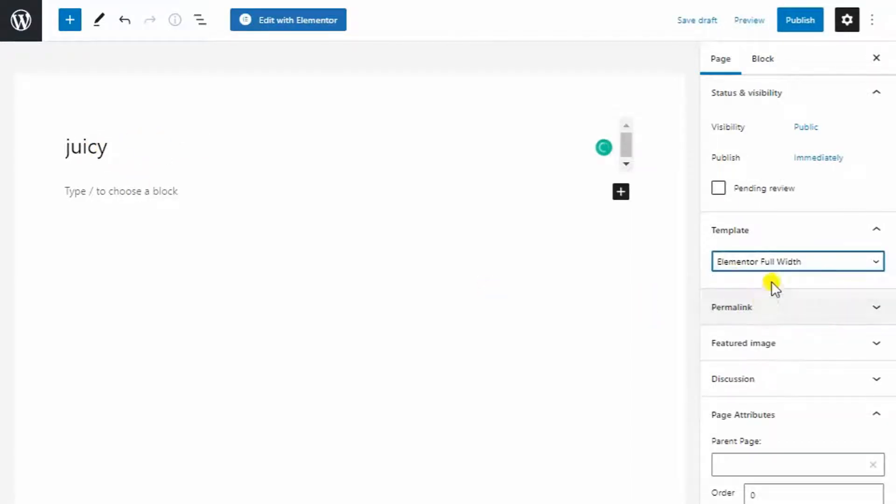
Step: Publish the juicy page and open it for editing with Elementor
click(810, 21)
click(737, 24)
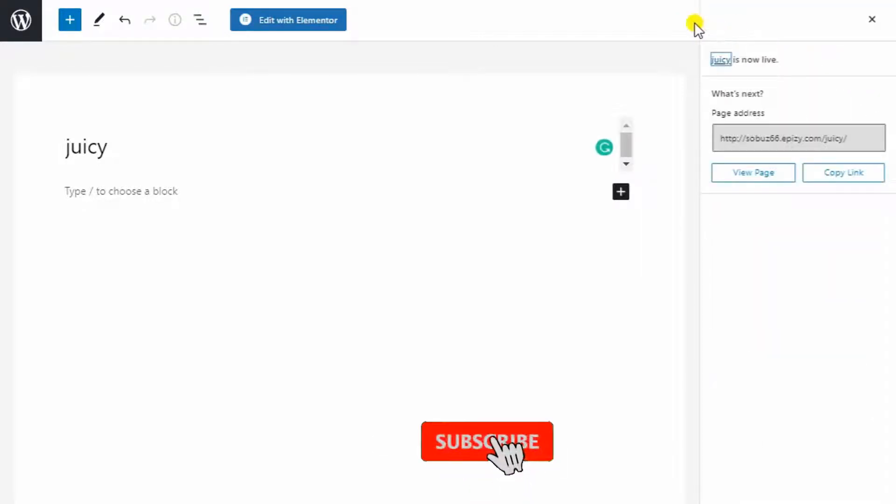
click(289, 17)
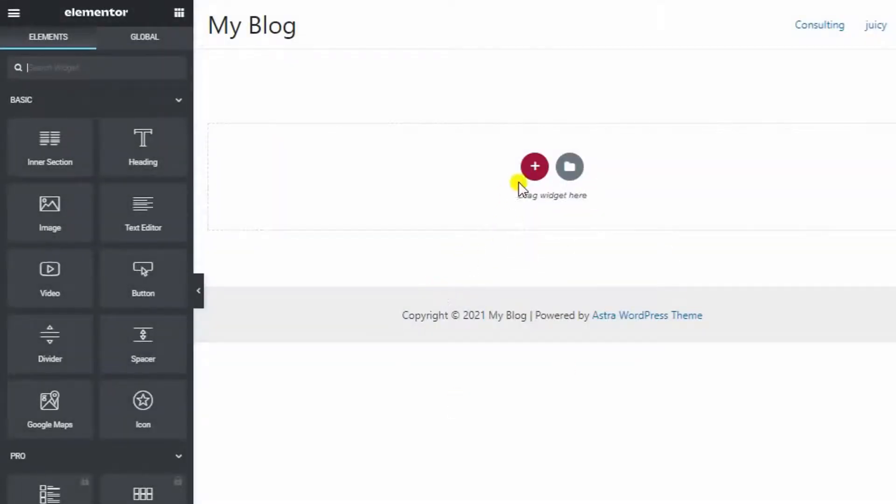
Step: Add a single-column section to the page and narrow the editing sidebar slightly
click(531, 170)
click(363, 206)
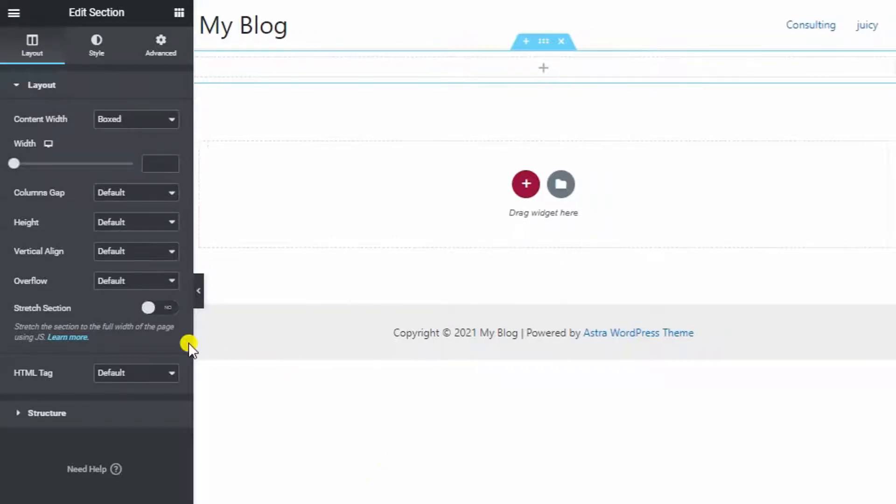
drag(191, 337, 167, 339)
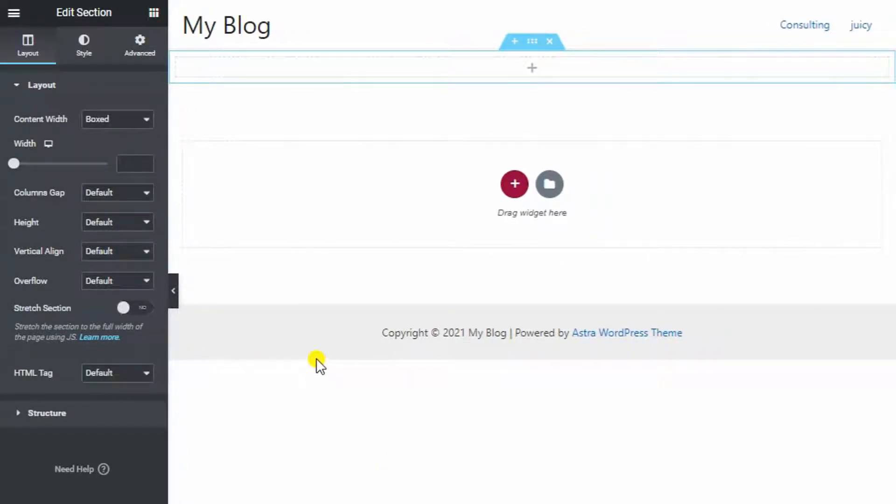
Step: Give the section a classic background using the orange fruit image Untitled-design.jpg from the media library
click(531, 71)
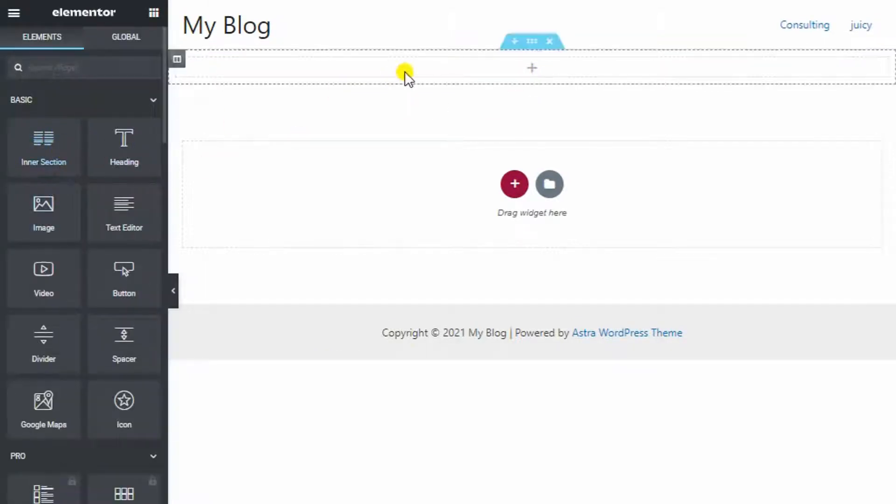
click(532, 41)
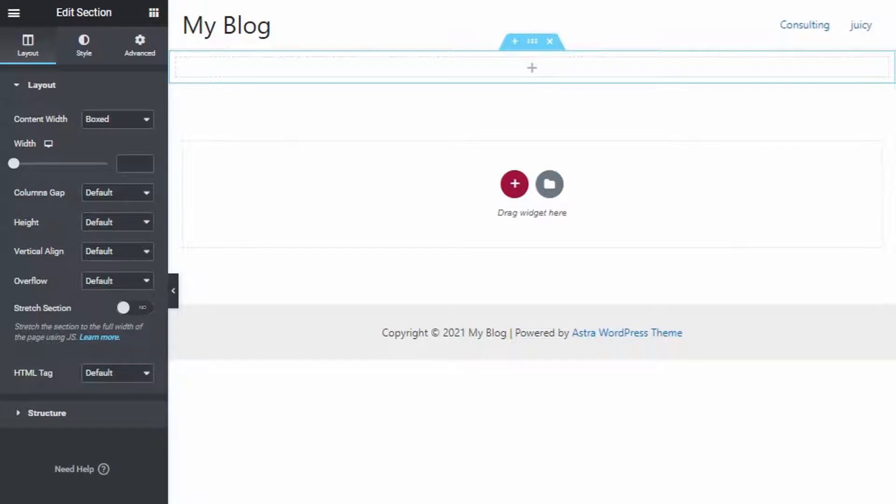
click(81, 58)
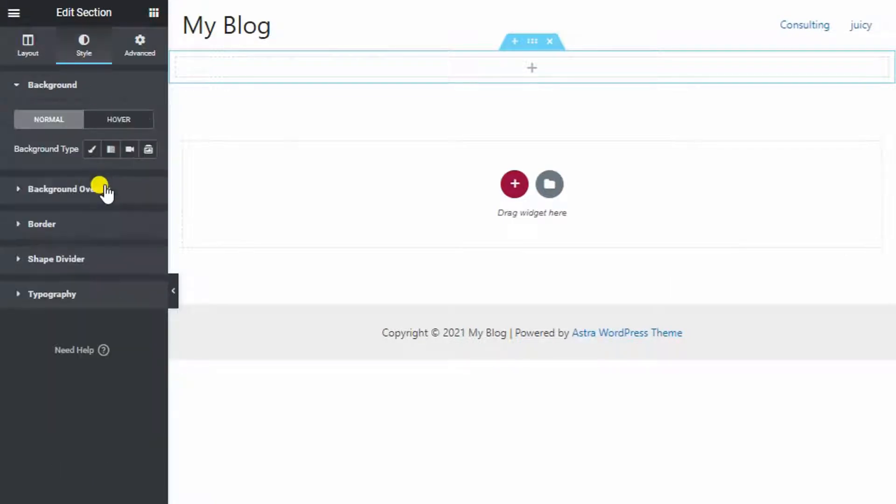
click(90, 154)
click(50, 237)
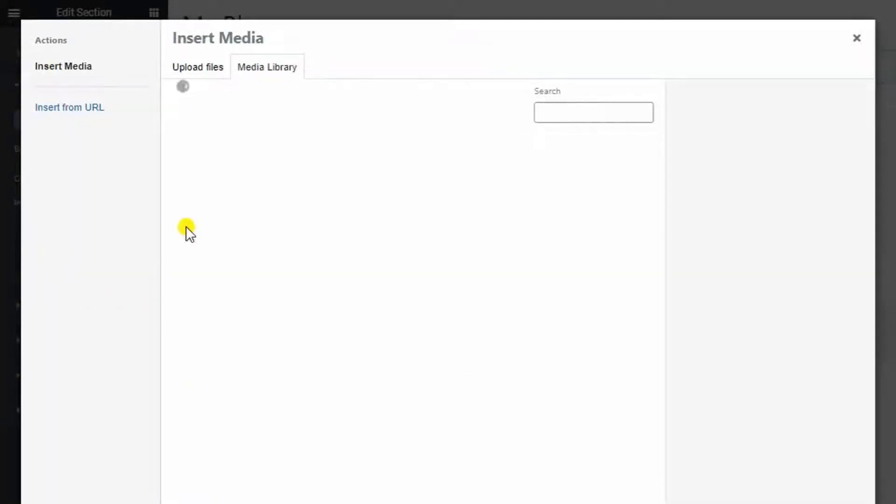
click(252, 219)
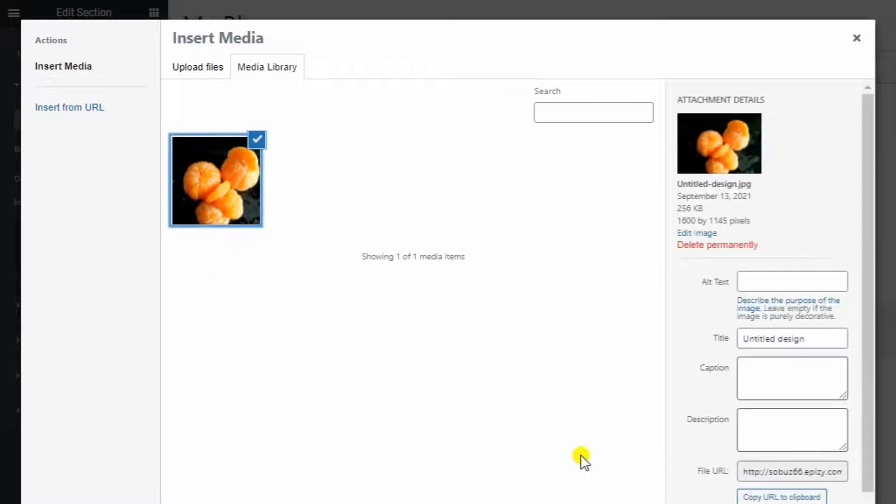
click(826, 503)
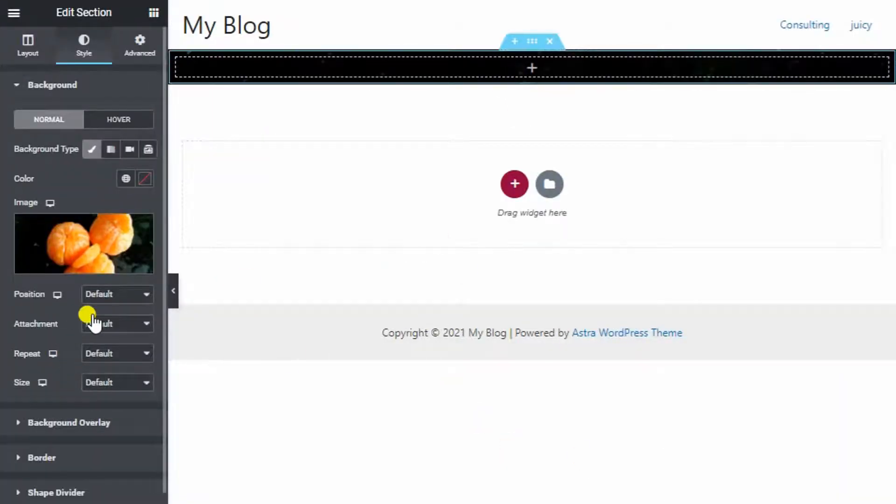
Step: Set the section's background image position to Top Left, repeat to No-repeat and size to Cover
click(103, 297)
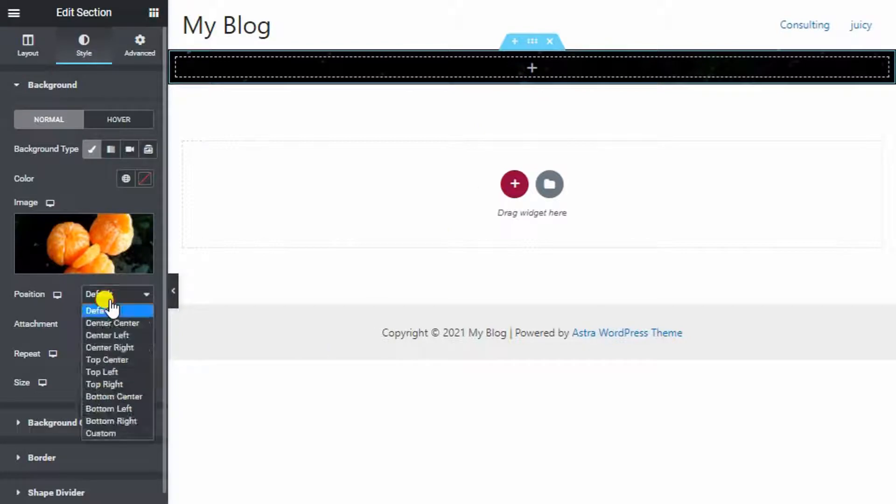
click(108, 372)
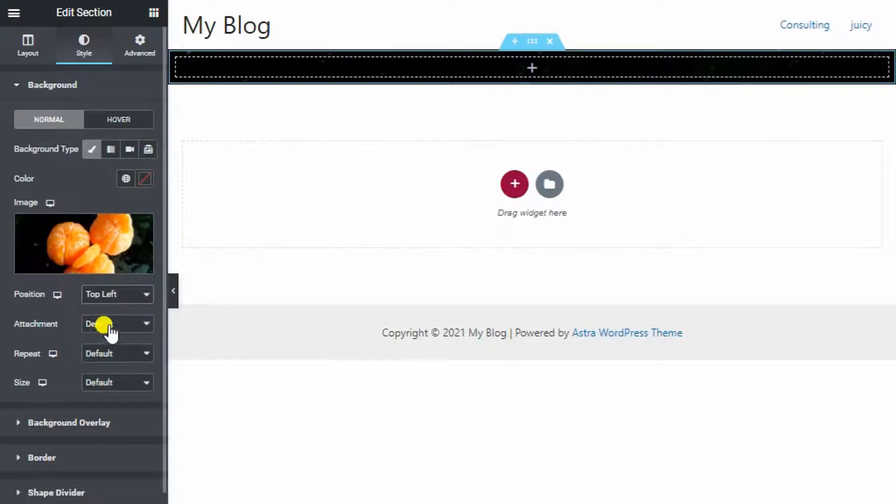
click(110, 358)
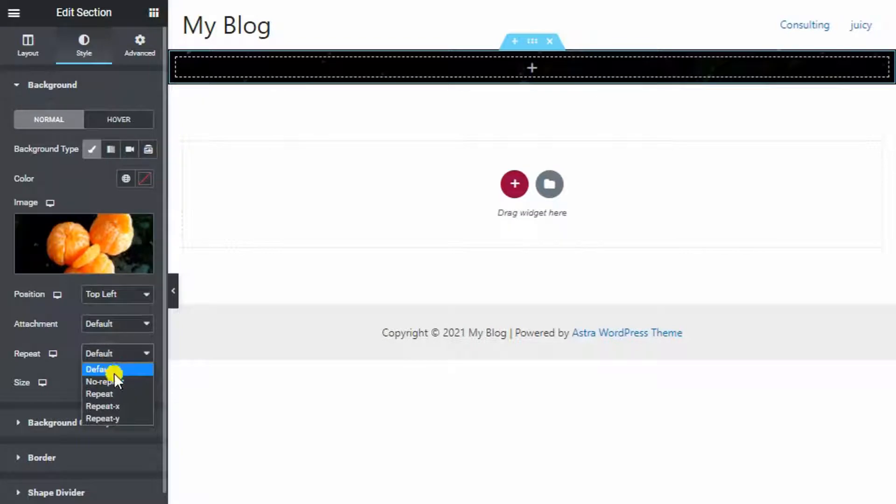
click(114, 380)
click(115, 384)
click(104, 423)
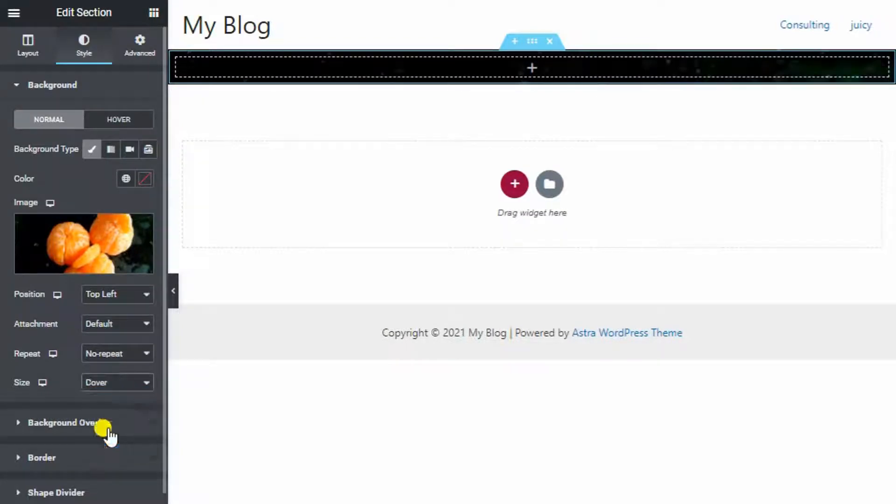
Step: Change the section's height option to Min Height
click(29, 60)
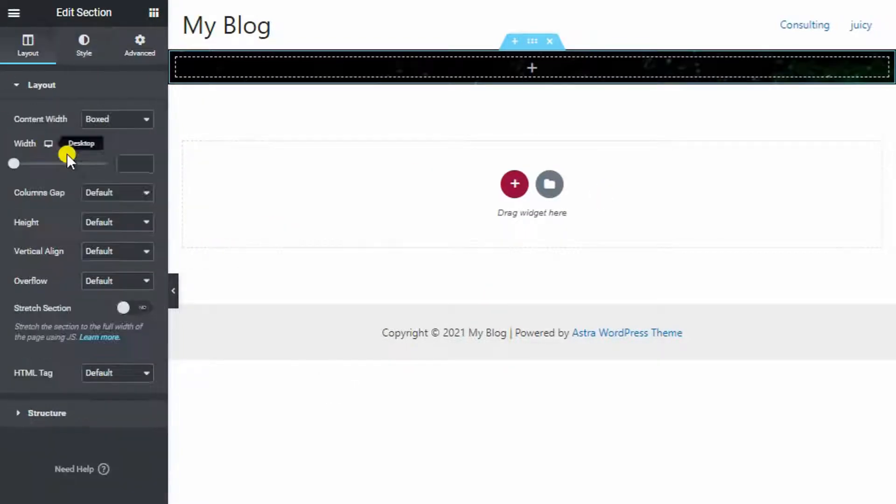
click(118, 227)
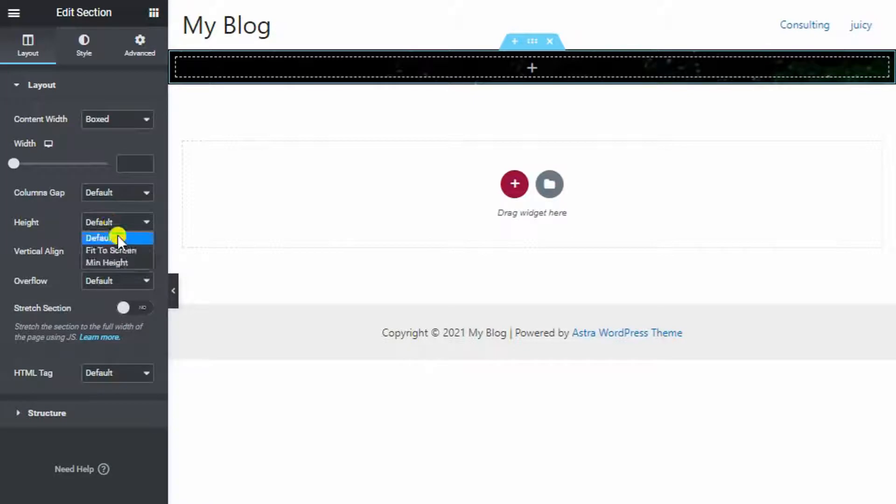
click(116, 261)
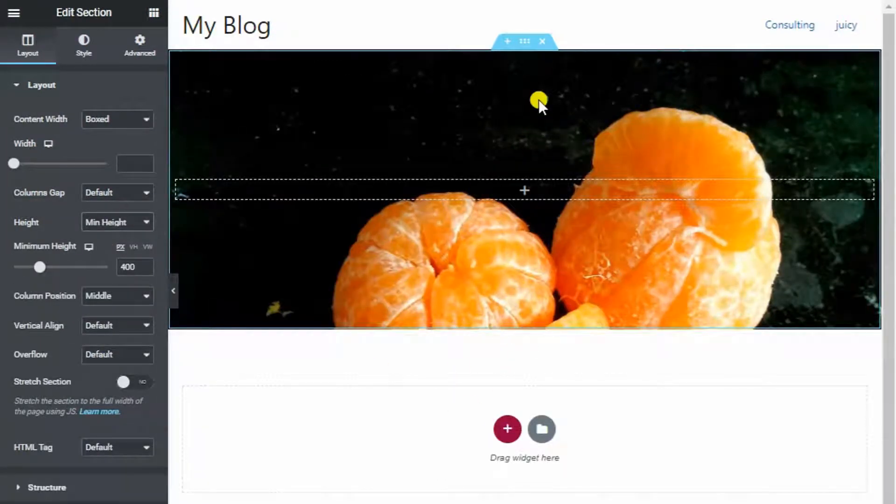
Step: Set the section's padding to 100 px at the top and 250 px at the bottom
click(143, 47)
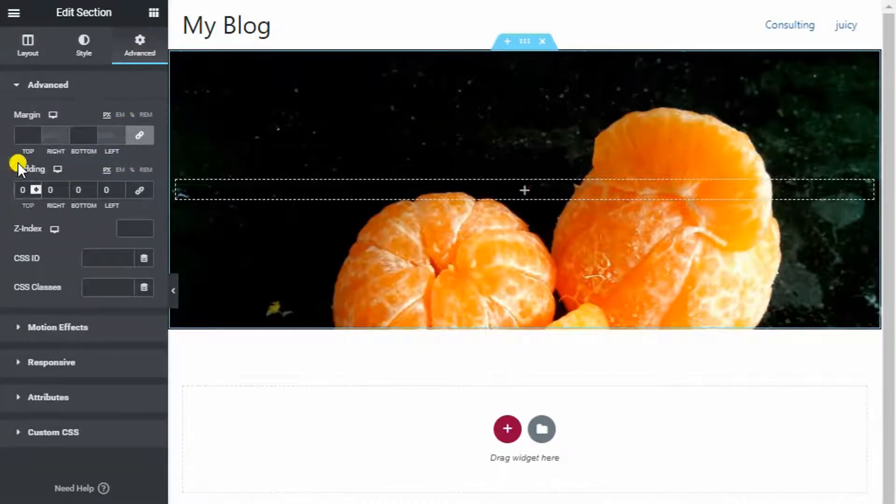
text(100)
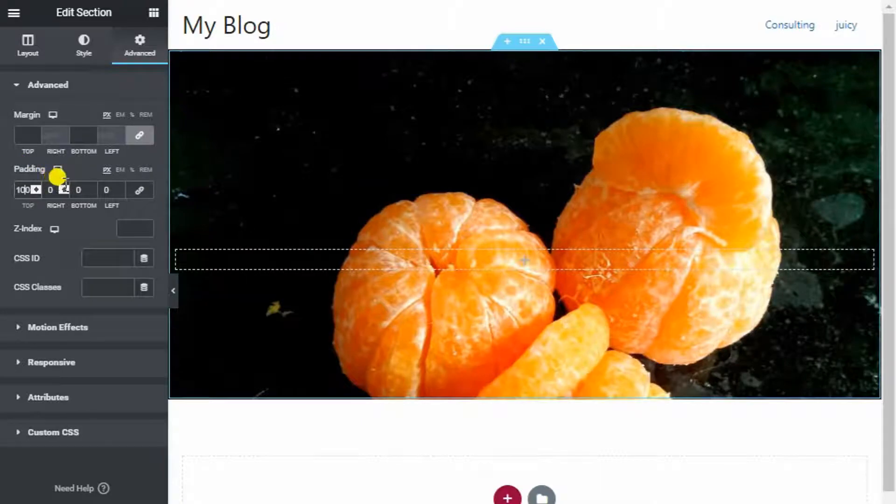
text(250)
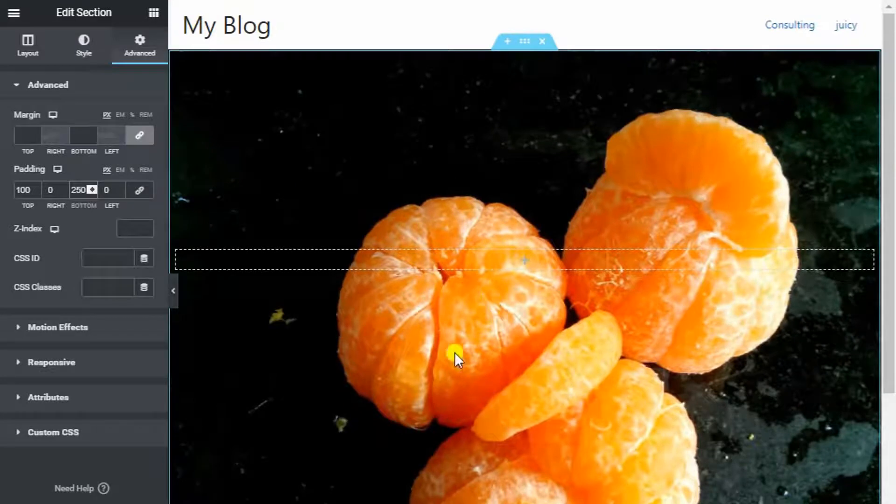
Step: Place a two-column inner section inside the section and make its first column much narrower than the second
click(526, 273)
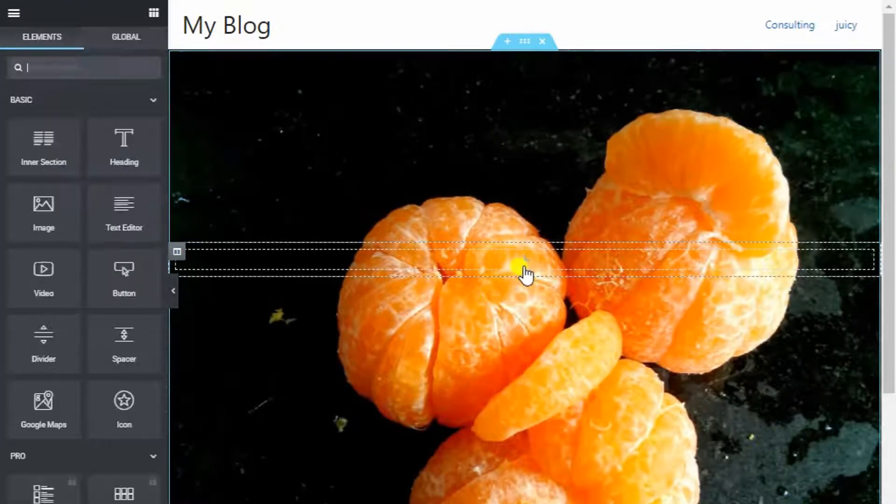
drag(44, 156, 337, 253)
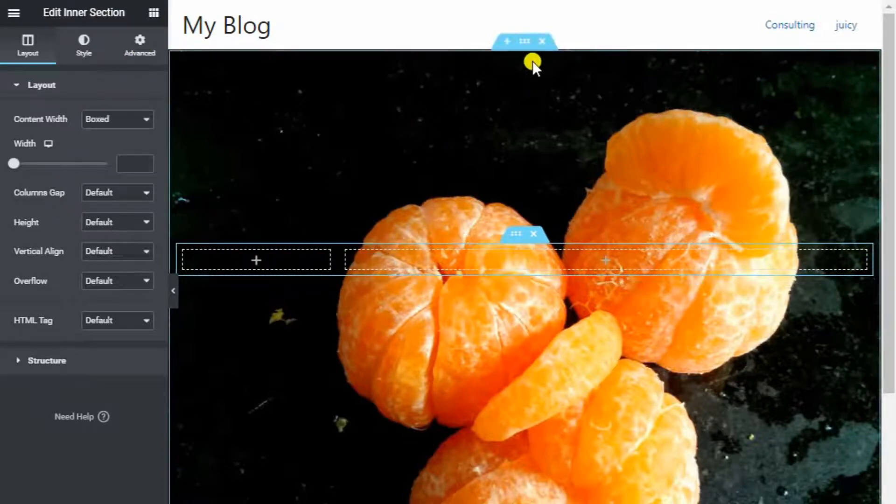
Step: Set the outer section's bottom padding to 200 px
click(506, 70)
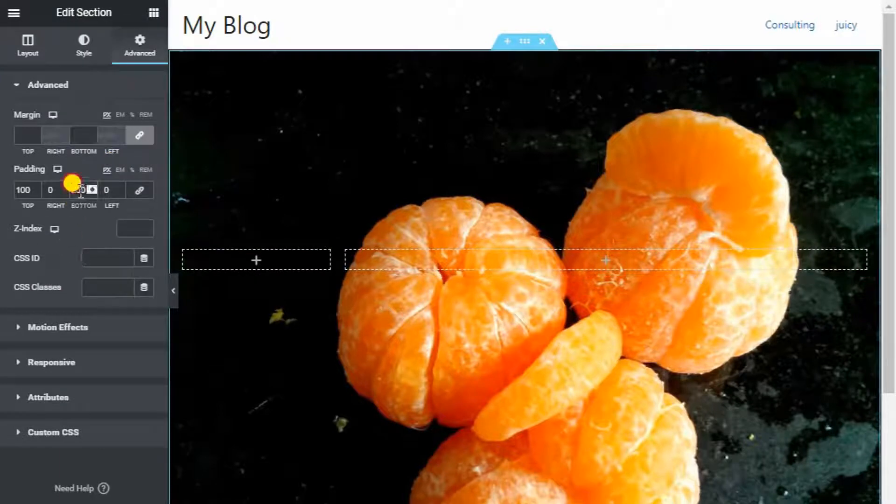
key(BackSpace)
key(BackSpace)
text(00)
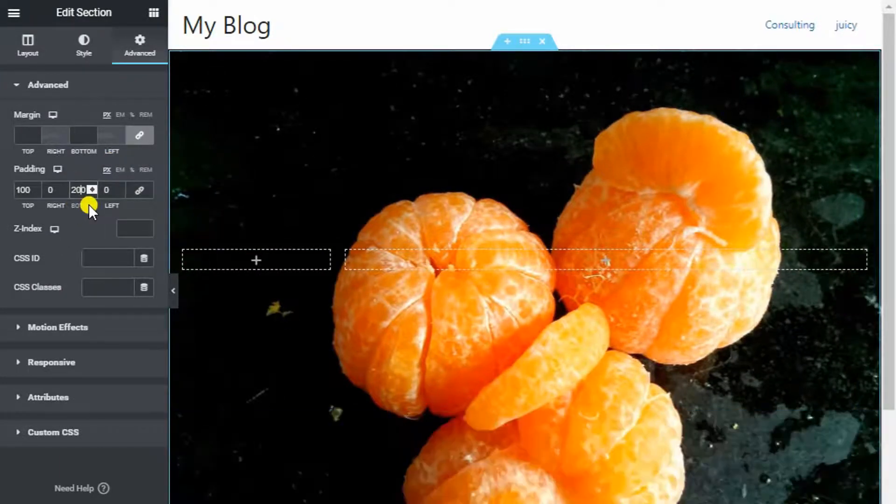
Step: Add a heading widget to the inner section's first column and set its title to "juicy"
click(256, 262)
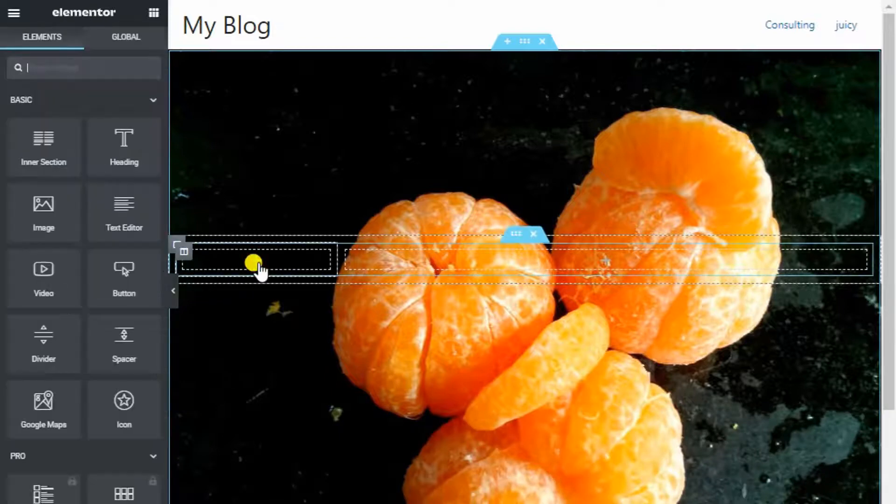
drag(105, 140, 223, 256)
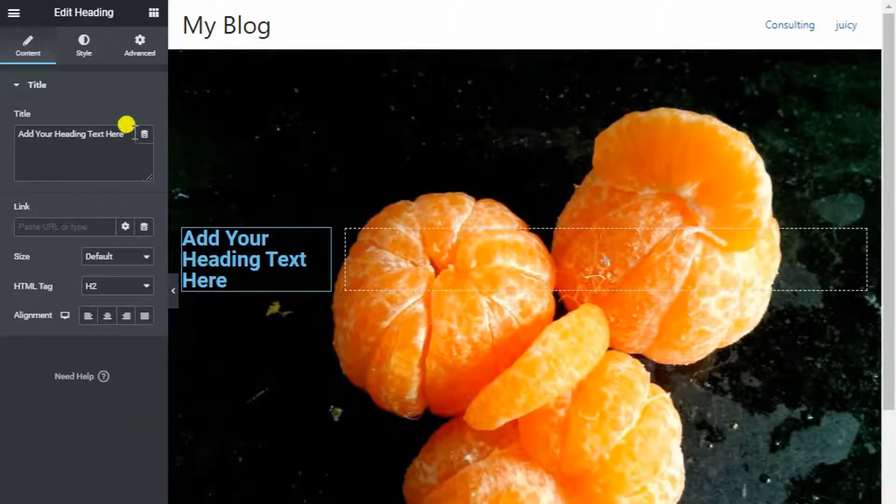
drag(126, 126, 4, 136)
text(juicy)
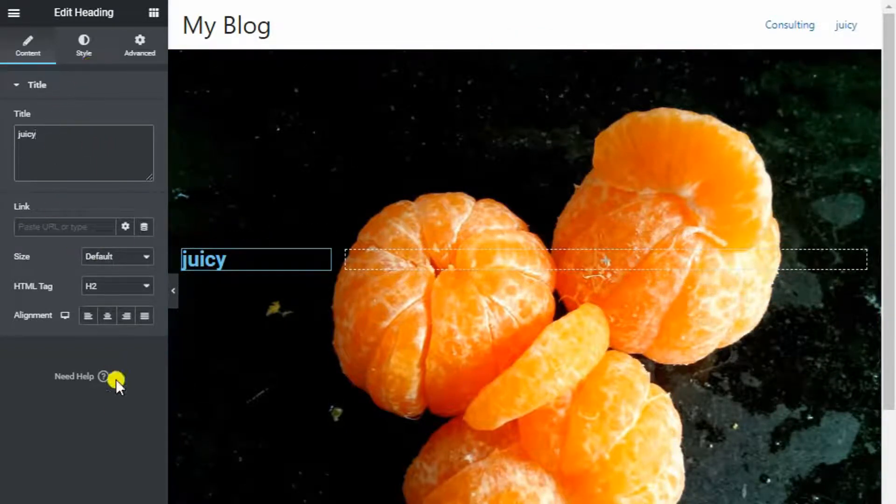
Step: Change the "juicy" heading's text color to white
click(83, 56)
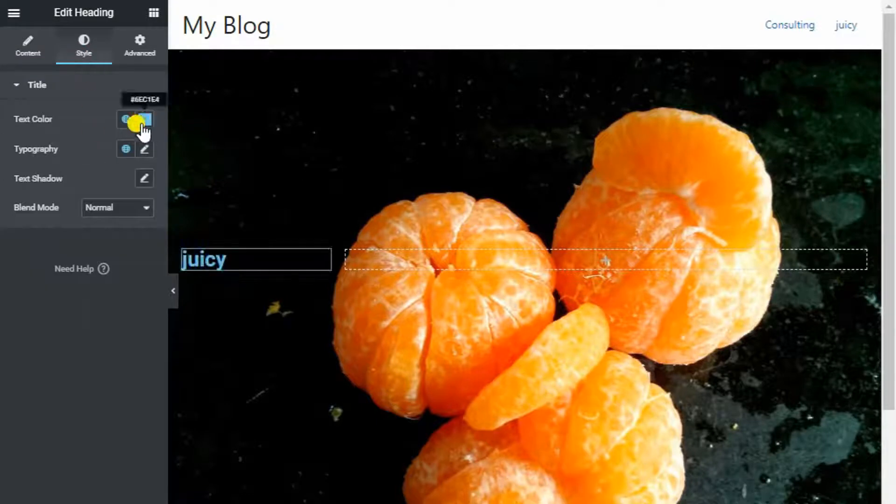
click(143, 123)
drag(96, 214, 23, 126)
click(29, 307)
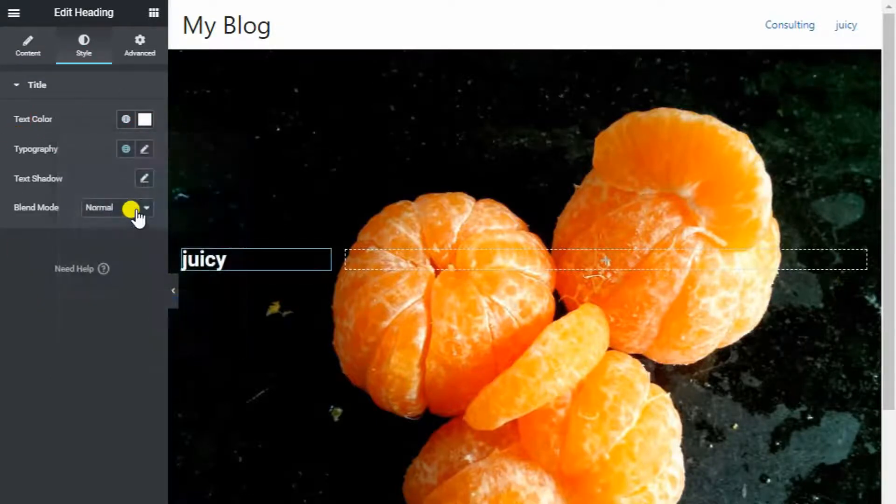
Step: Set the "juicy" heading's typography to a size of 70 px and a weight of 800
click(145, 149)
click(119, 258)
text(7)
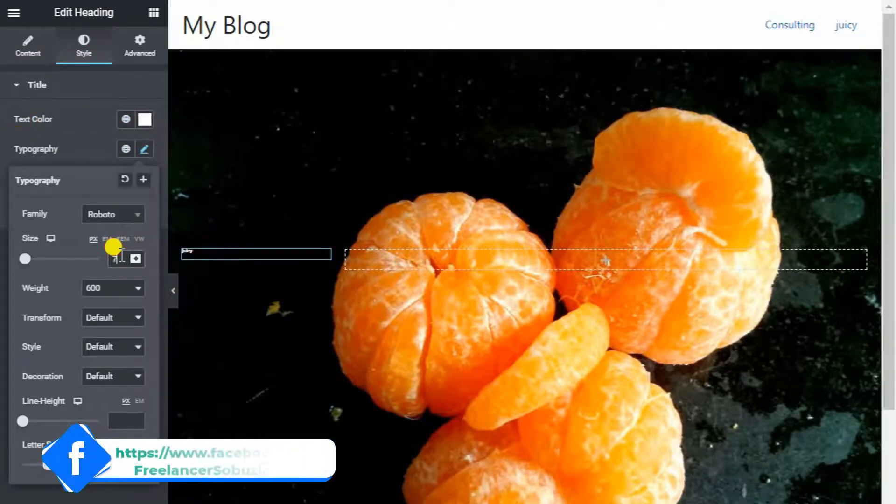
text(0)
click(112, 289)
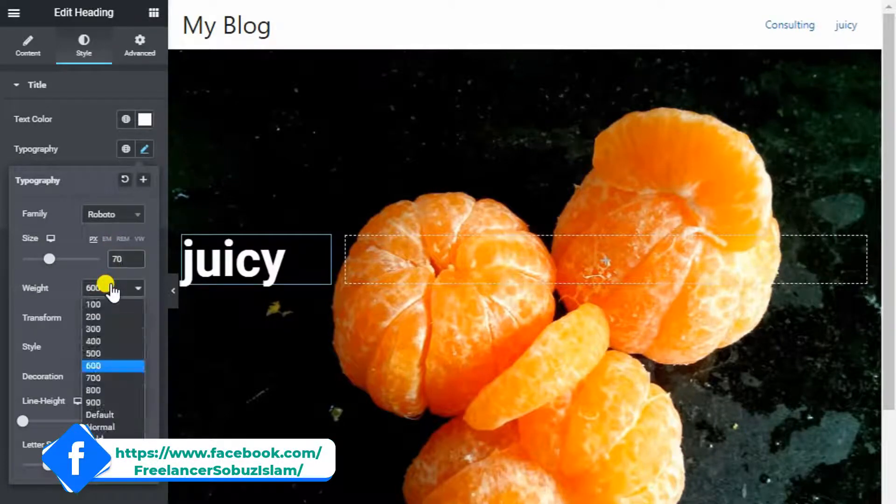
click(103, 390)
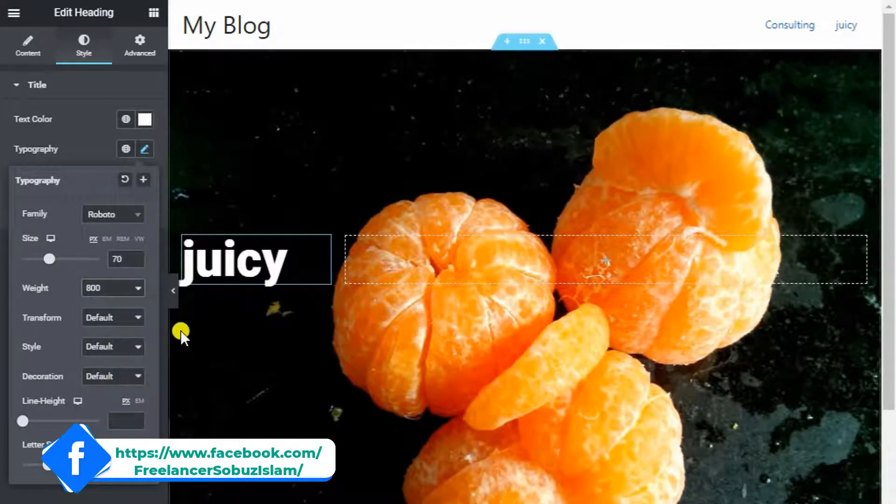
Step: Add a heading widget below "juicy" and set its title to "Time to Get Healthy & Active", copied from the finished reference page
click(153, 12)
mouse_move(114, 147)
mouse_down()
mouse_move(156, 156)
mouse_move(213, 263)
mouse_up()
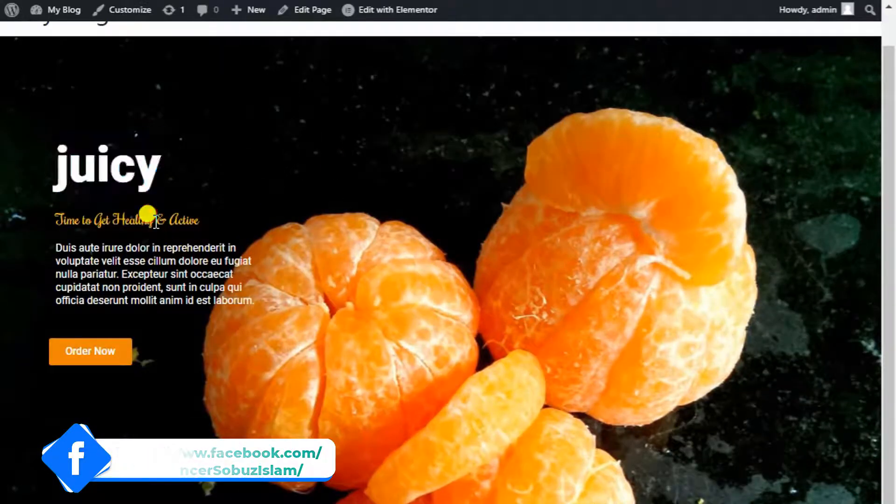
triple_click(146, 214)
key(ctrl+c)
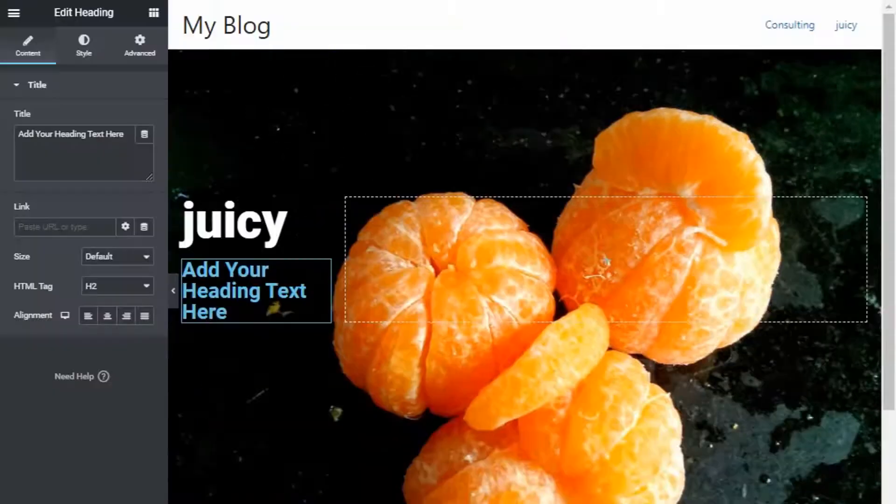
drag(119, 136, 19, 137)
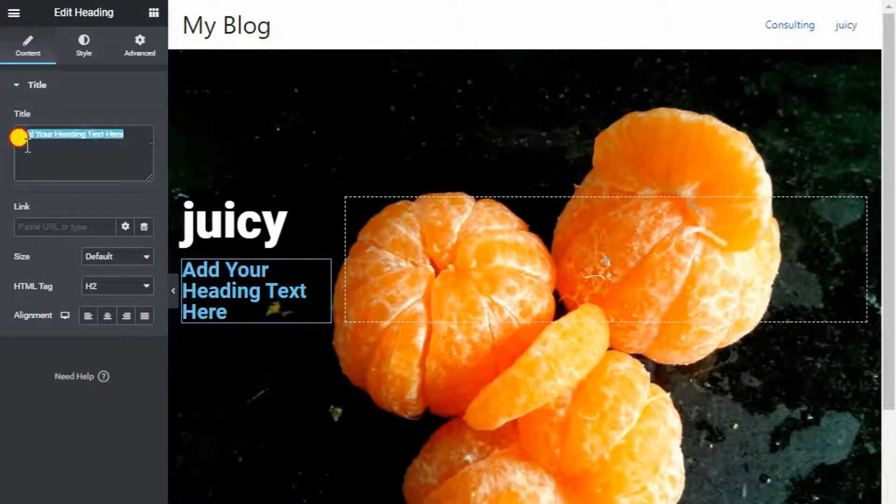
key(ctrl+v)
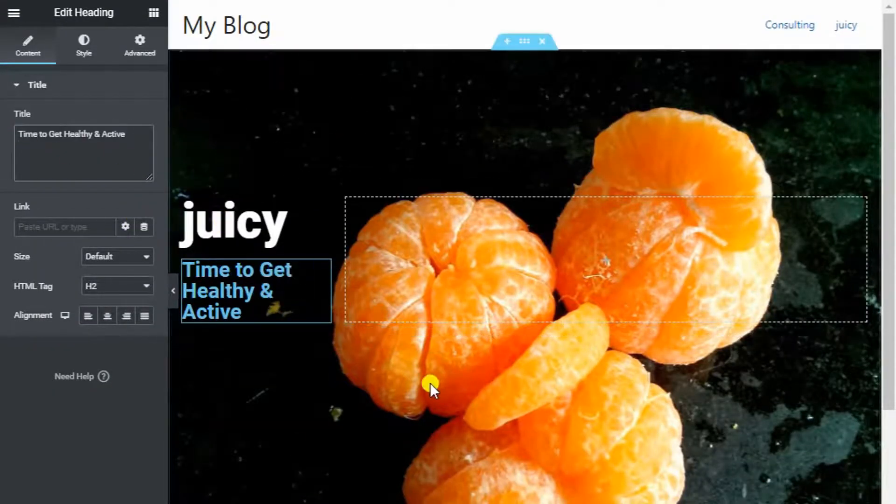
Step: Change the tagline heading's text color to orange
click(82, 45)
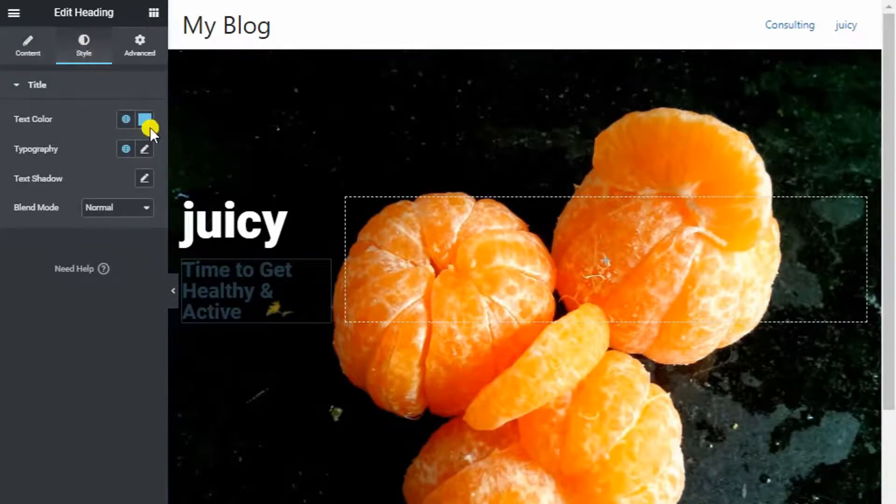
click(143, 120)
drag(86, 299, 92, 298)
drag(155, 183, 214, 170)
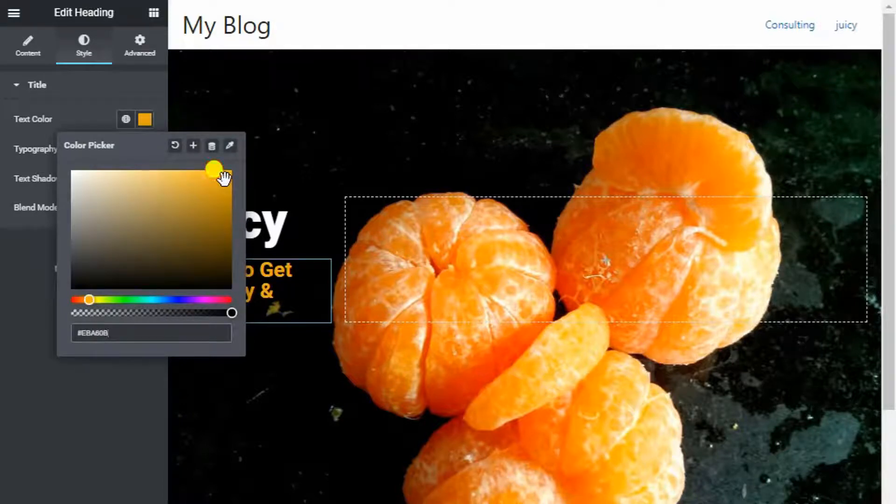
click(139, 123)
Step: Set the tagline heading's font family to Rochester and its size to 20 px
click(145, 150)
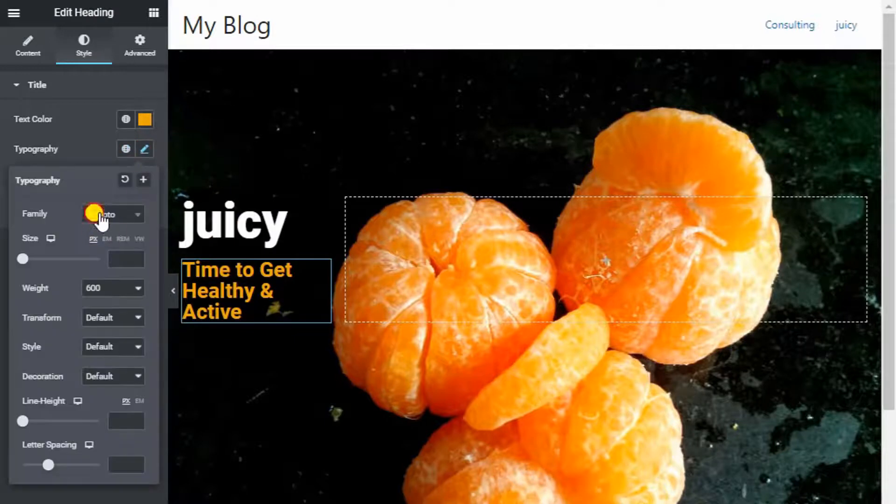
click(100, 216)
scroll(111, 357, down, 2)
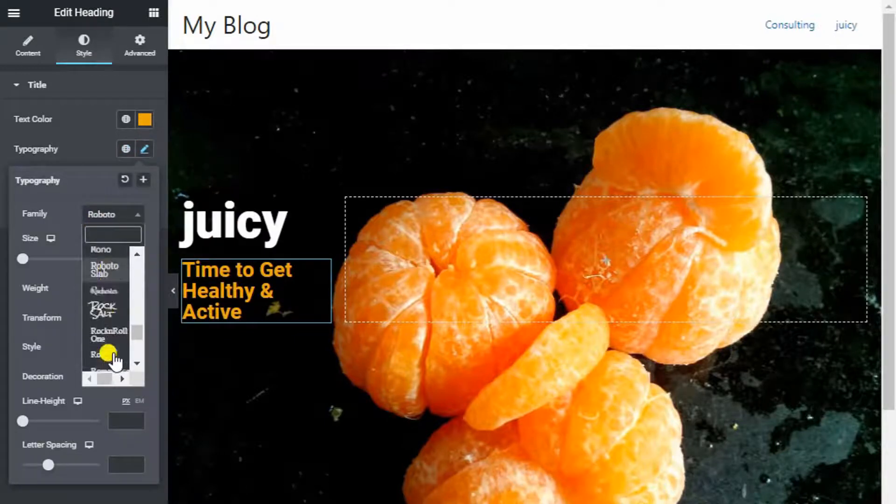
click(100, 289)
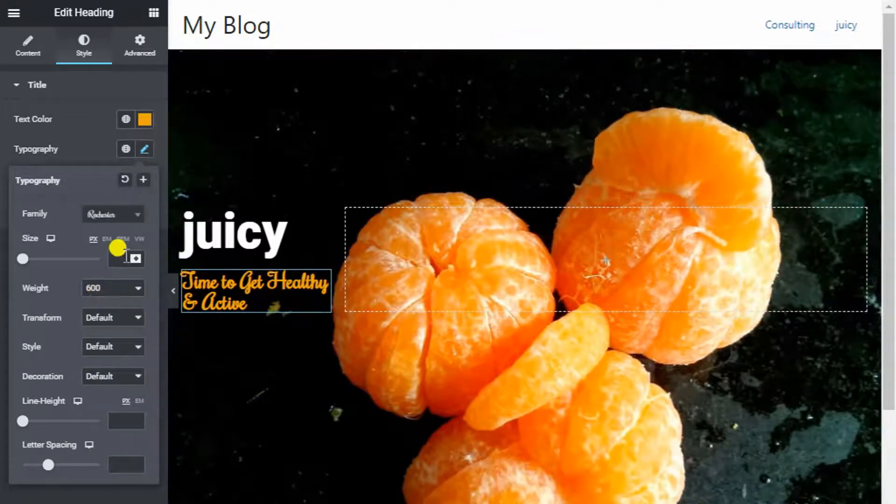
click(125, 258)
text(20)
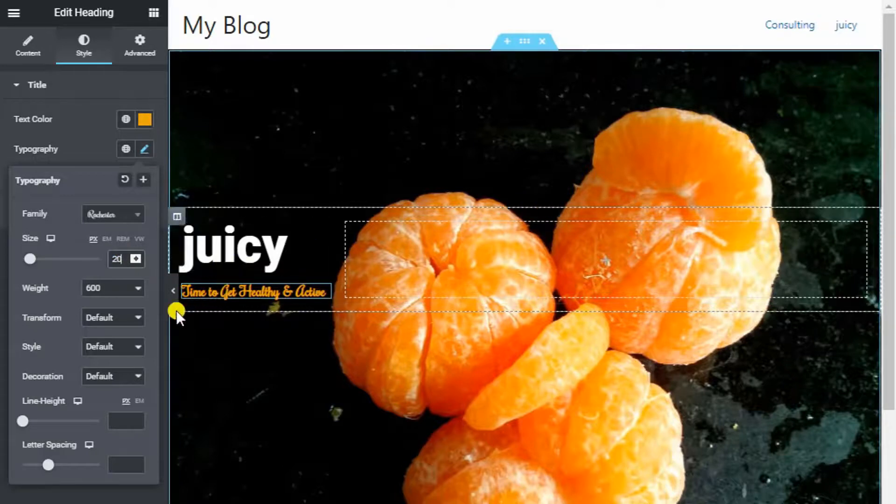
Step: Unlink the tagline heading's margin values and set its top margin to 12 px
click(142, 54)
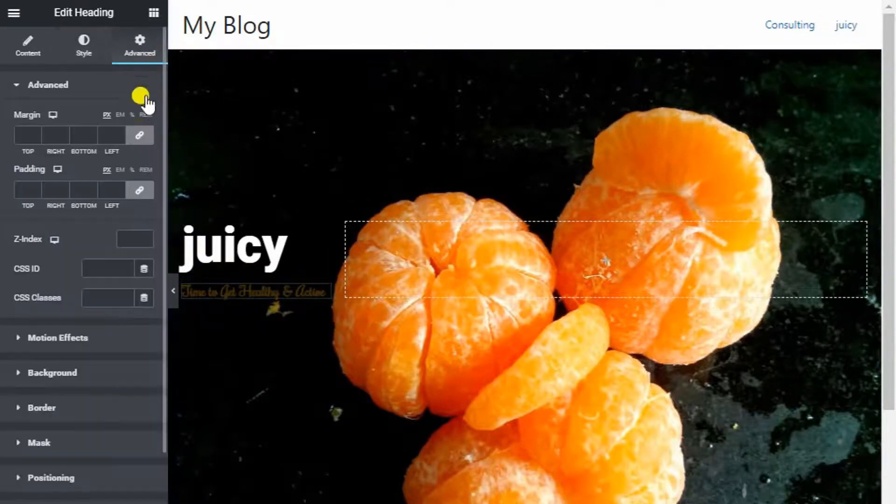
click(139, 137)
click(35, 137)
text(-4)
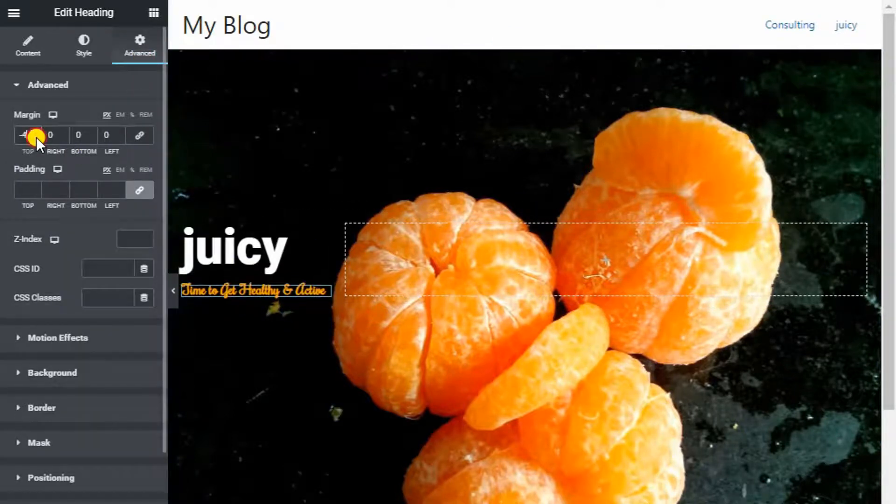
click(36, 132)
click(37, 132)
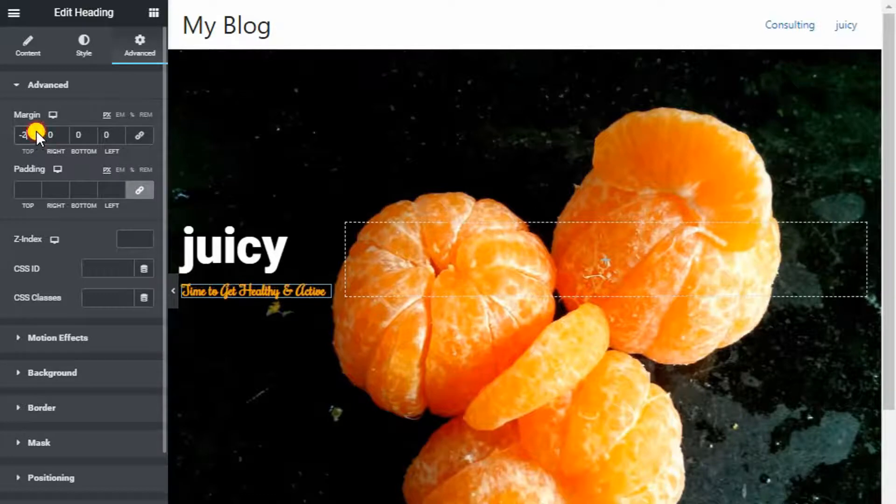
click(36, 132)
click(37, 132)
click(36, 132)
click(36, 132)
click(36, 132)
click(36, 132)
click(36, 132)
click(36, 132)
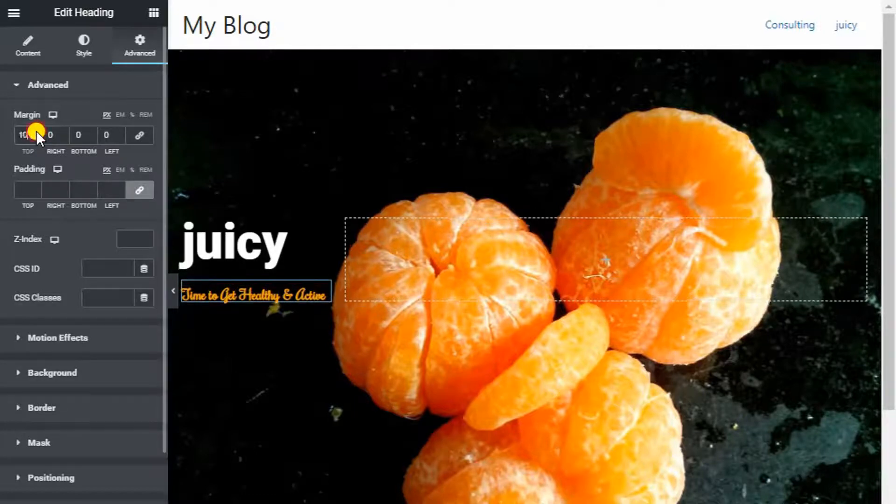
click(33, 132)
click(33, 132)
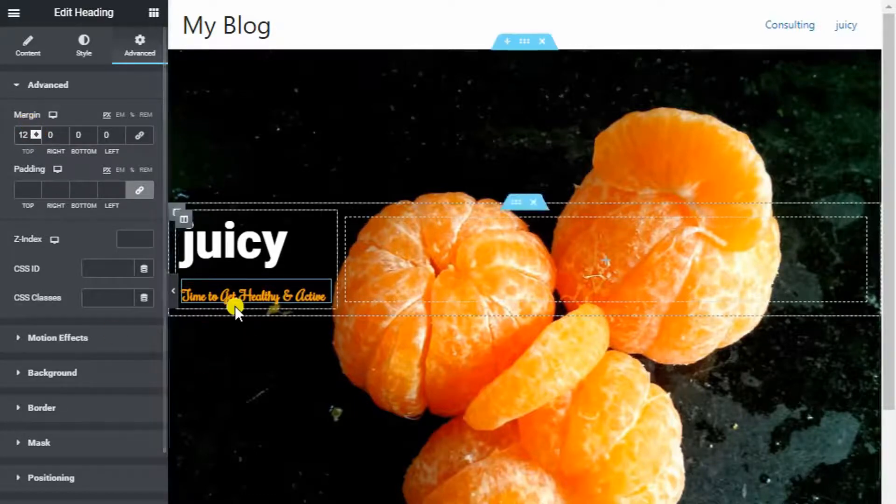
Step: Add a heading widget below the tagline and replace its title with the "Duis aute irure dolor" paragraph copied from the finished reference page
click(154, 21)
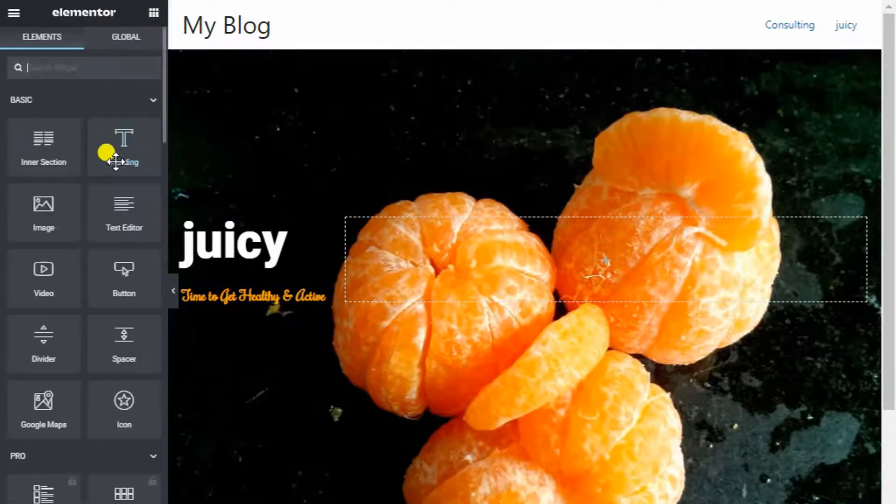
drag(112, 153, 240, 296)
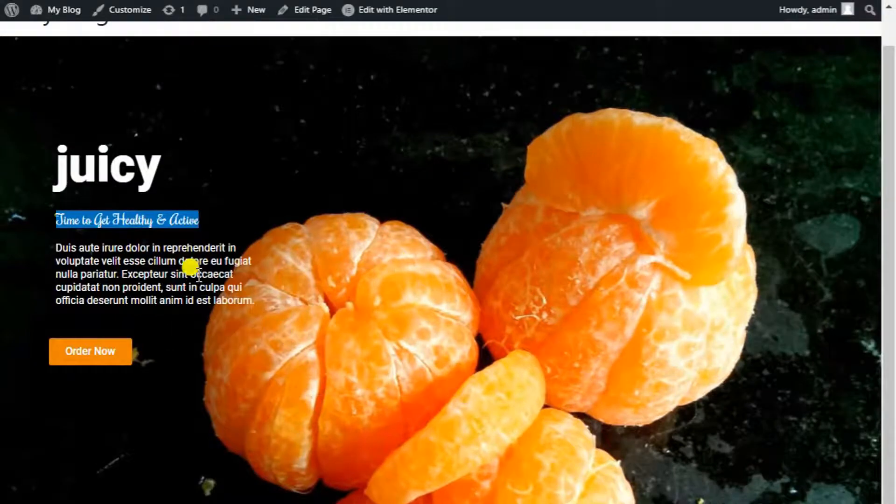
triple_click(198, 276)
key(ctrl+c)
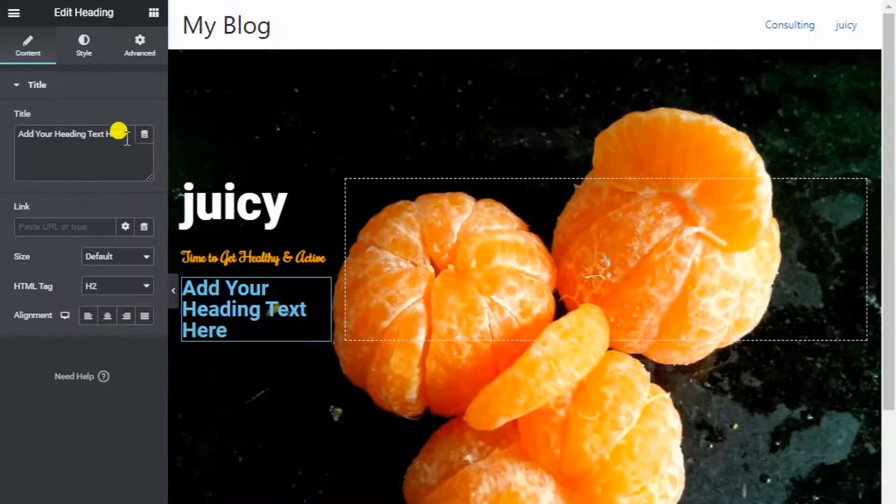
drag(127, 138, 3, 145)
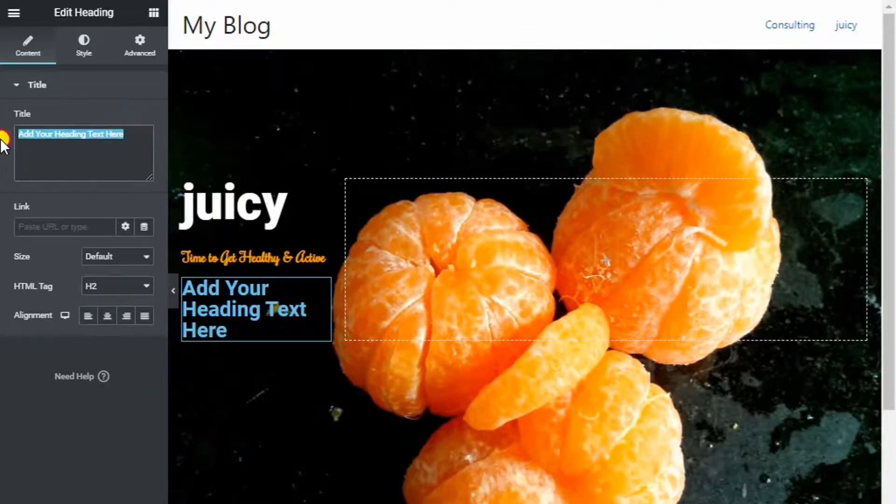
key(ctrl+v)
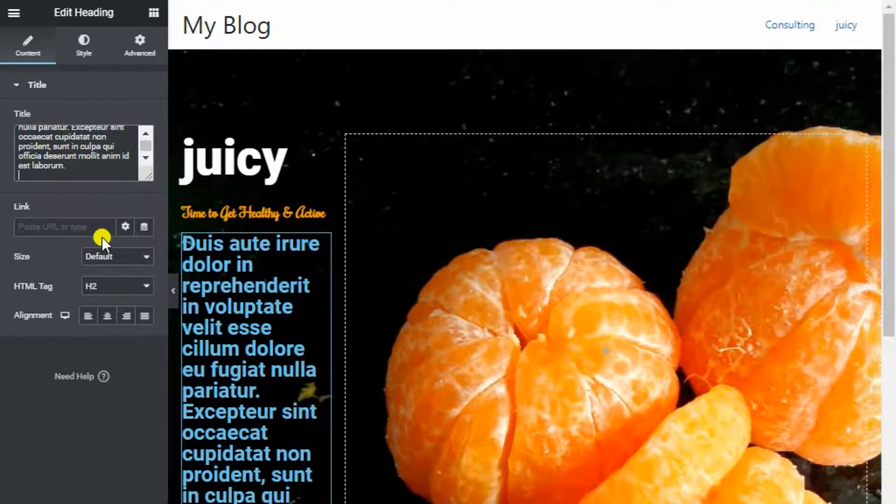
Step: Change the paragraph heading's text color to white
click(80, 42)
click(143, 121)
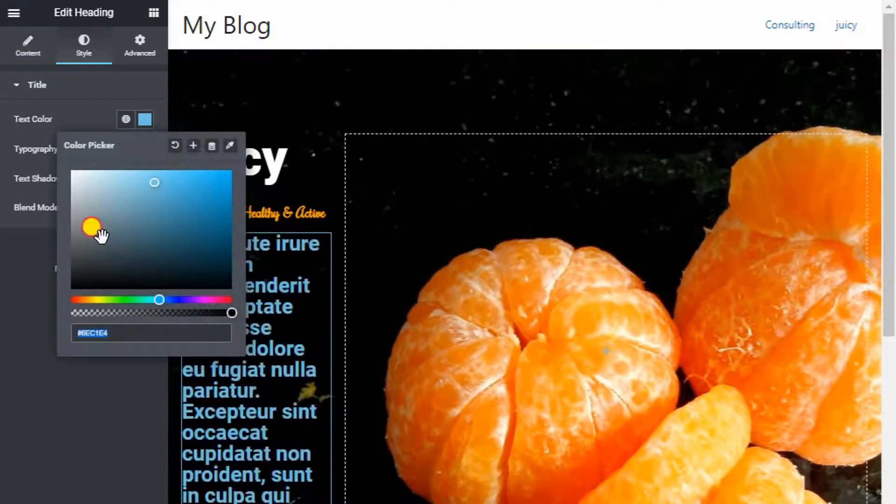
drag(96, 230, 21, 195)
click(125, 220)
Step: Set the paragraph heading's font size to 17 px and its weight to 400
click(144, 149)
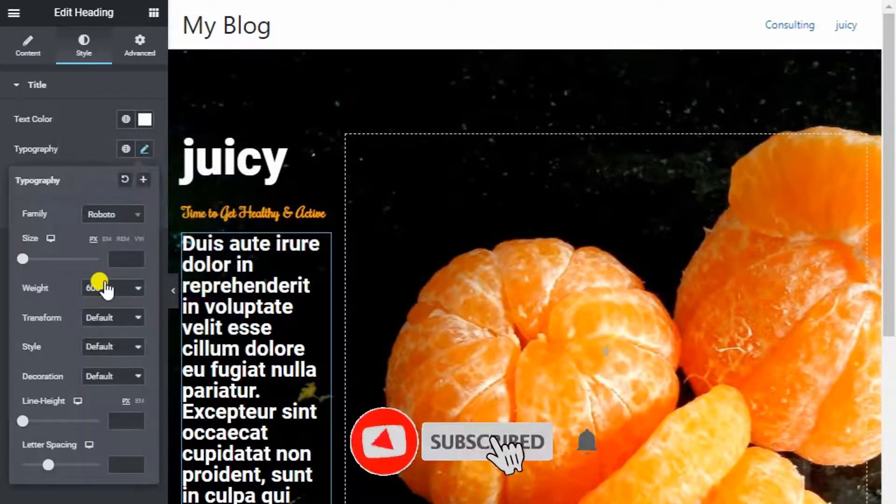
click(112, 259)
text(20)
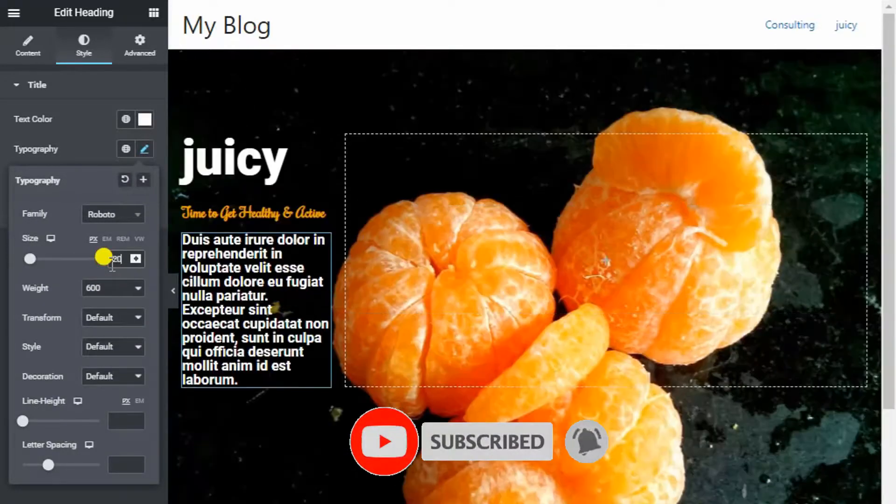
click(135, 256)
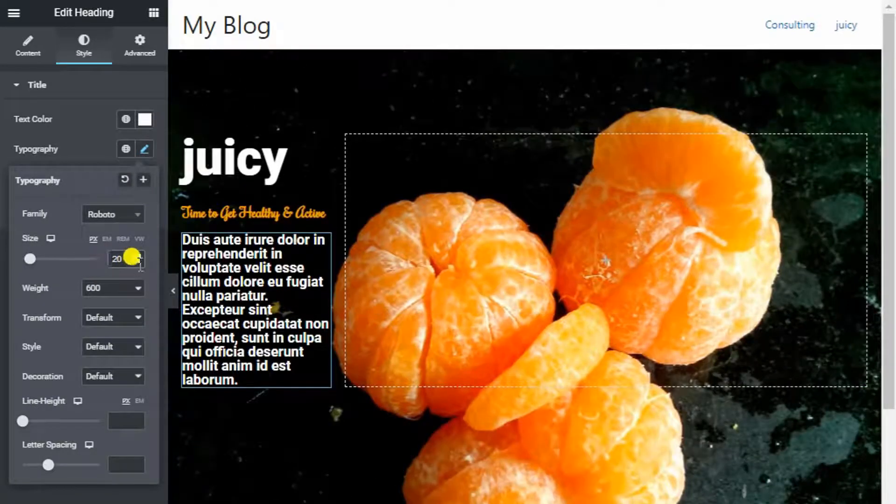
click(135, 257)
click(136, 258)
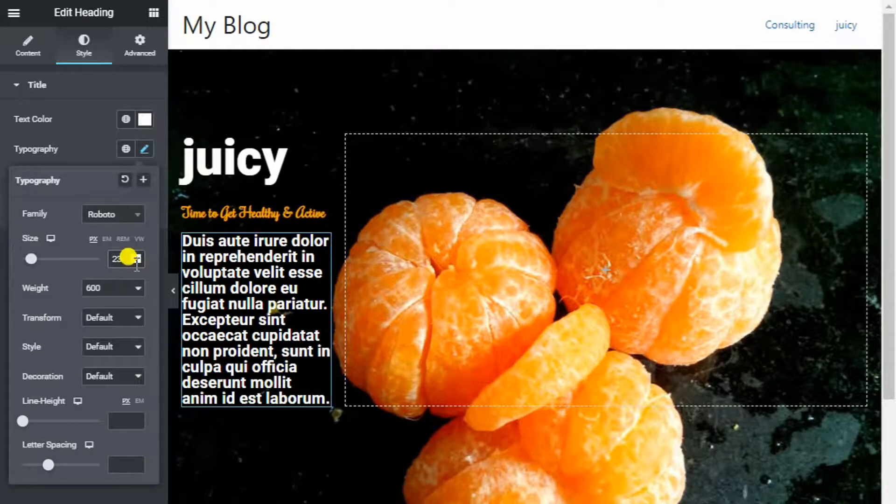
click(135, 261)
click(136, 261)
click(136, 261)
click(135, 261)
click(136, 262)
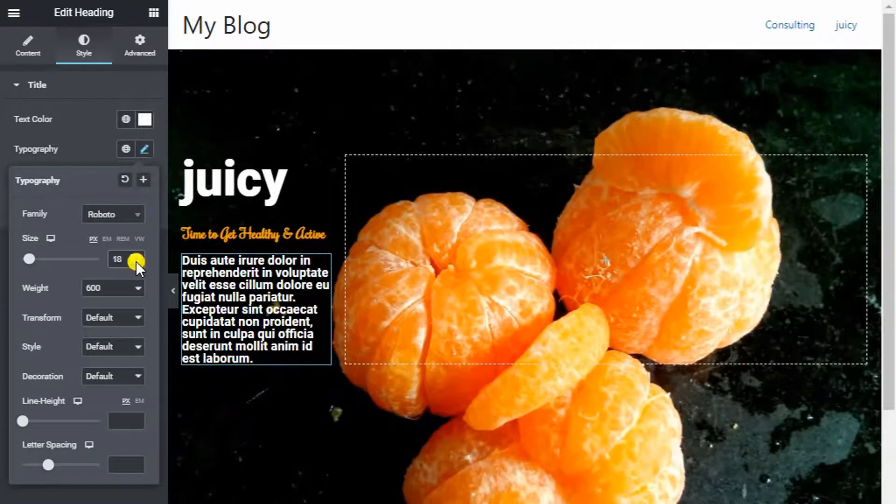
click(93, 288)
click(96, 338)
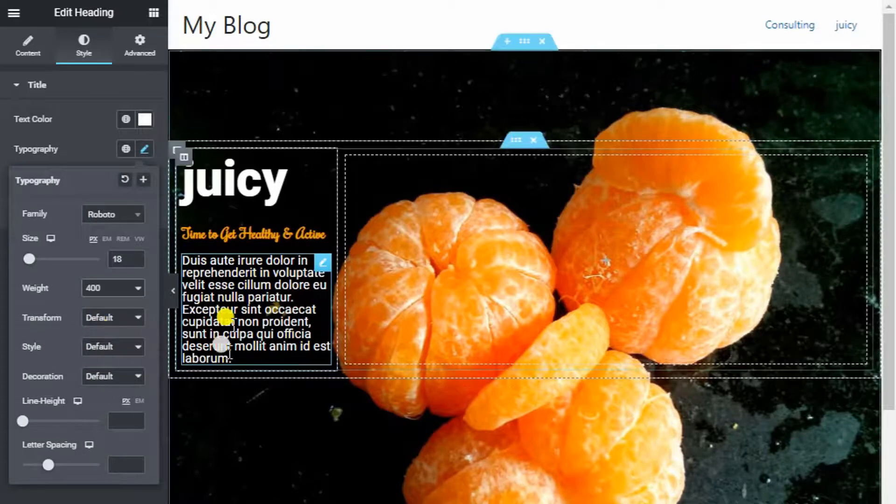
click(136, 261)
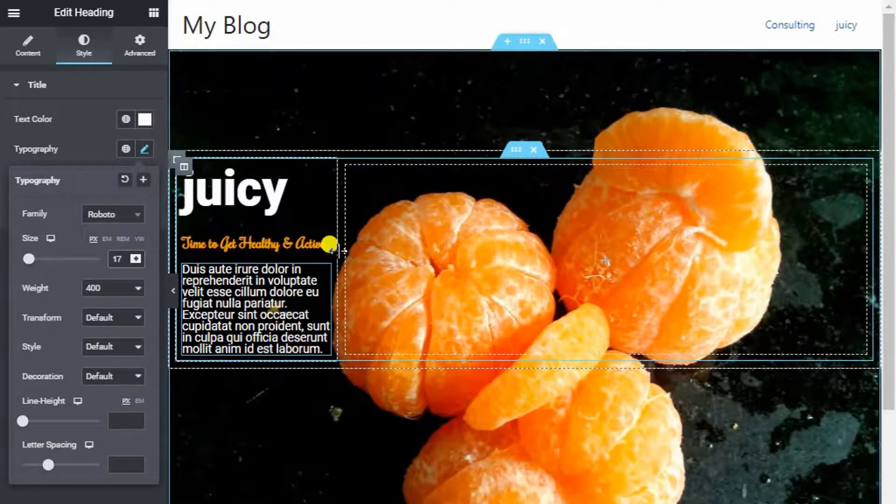
Step: Widen the inner section's first column slightly to give the text more room
drag(344, 253, 362, 248)
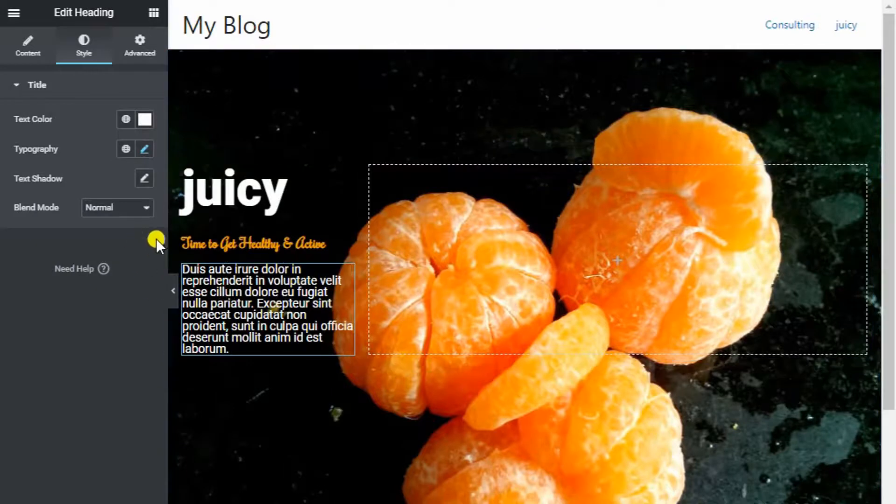
Step: Set the paragraph heading's top margin to 22 px with unlinked values and add a button widget directly below the paragraph
click(142, 55)
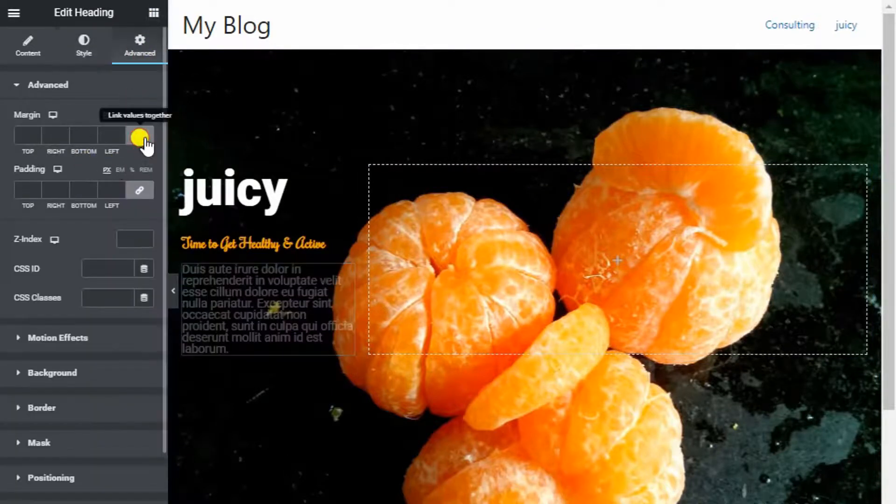
drag(35, 130, 36, 130)
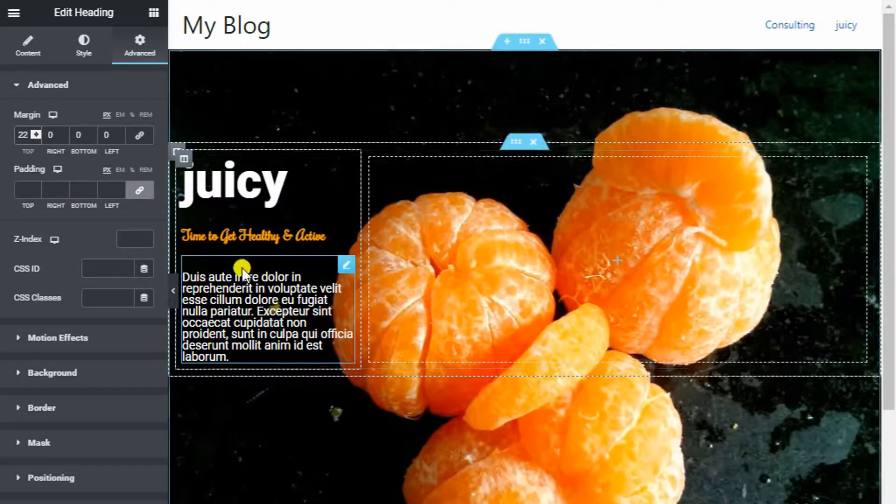
click(153, 12)
drag(126, 292, 208, 353)
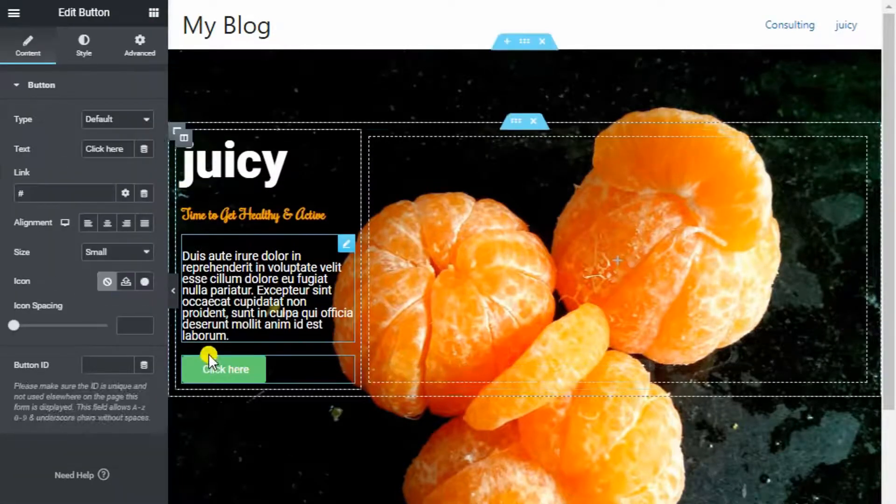
Step: Copy the tagline's text color #EBA60B and apply it as the button's background color
click(236, 202)
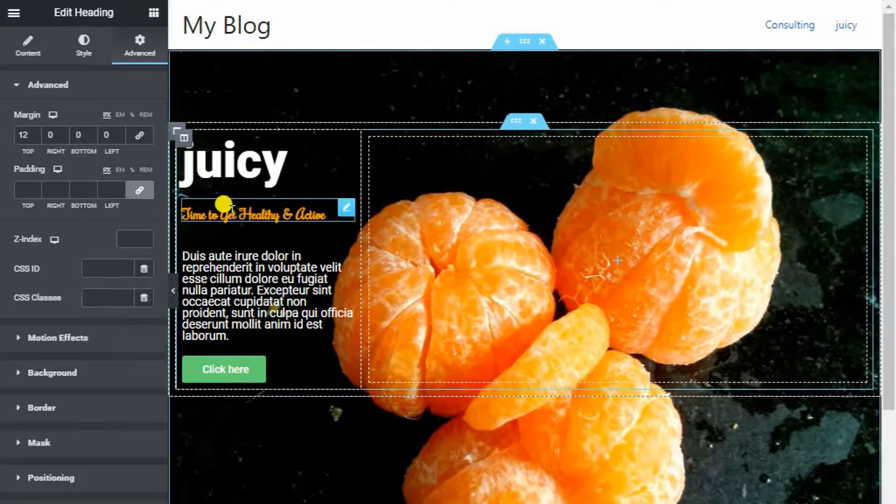
click(77, 52)
click(143, 122)
key(ctrl+c)
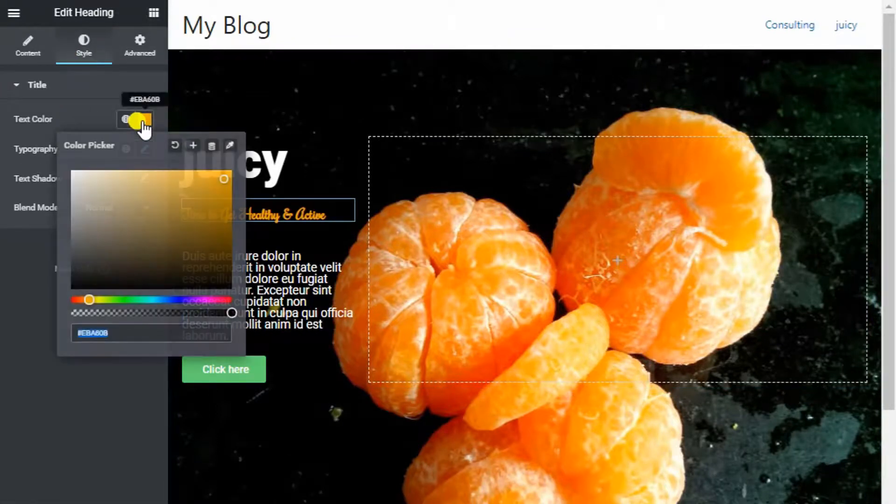
click(208, 366)
click(81, 44)
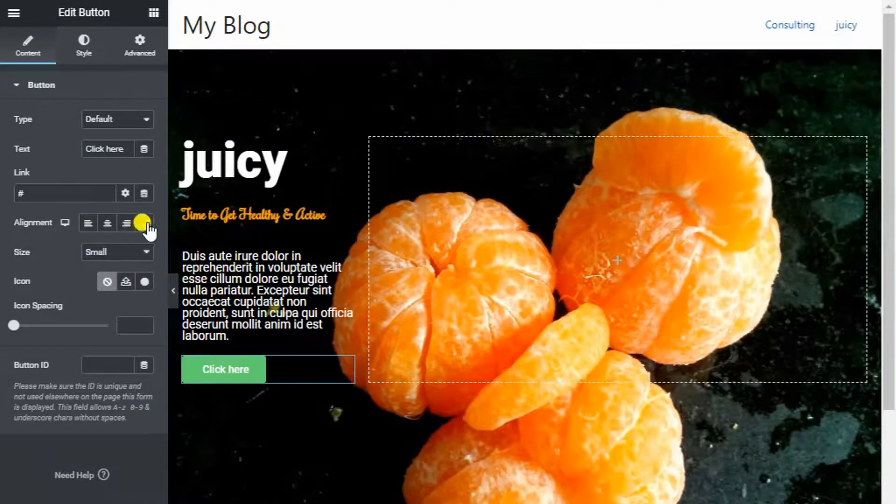
click(149, 275)
key(ctrl+v)
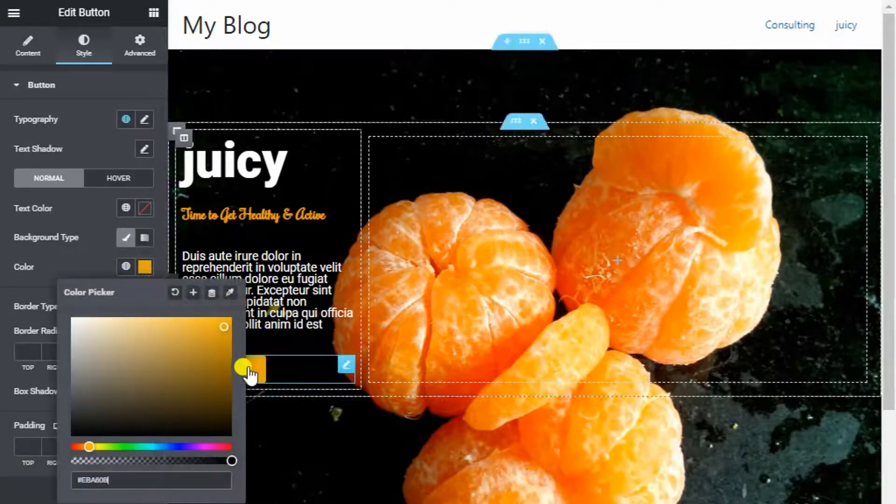
Step: Adjust the button's background color to #EBB20B and change its text to "Order Now"
click(144, 266)
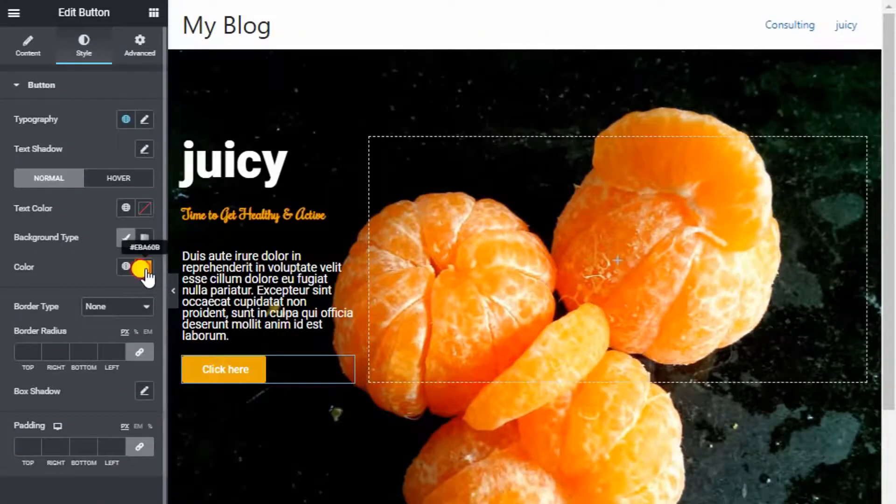
click(145, 266)
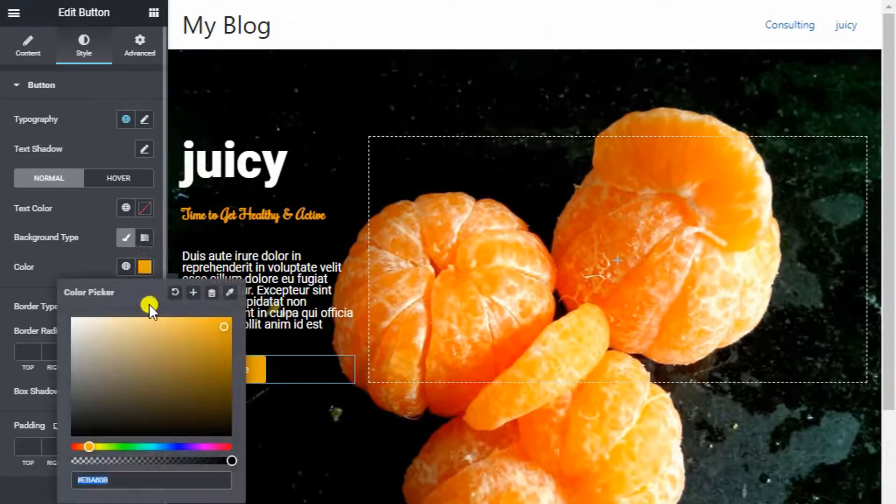
text(#EBB208)
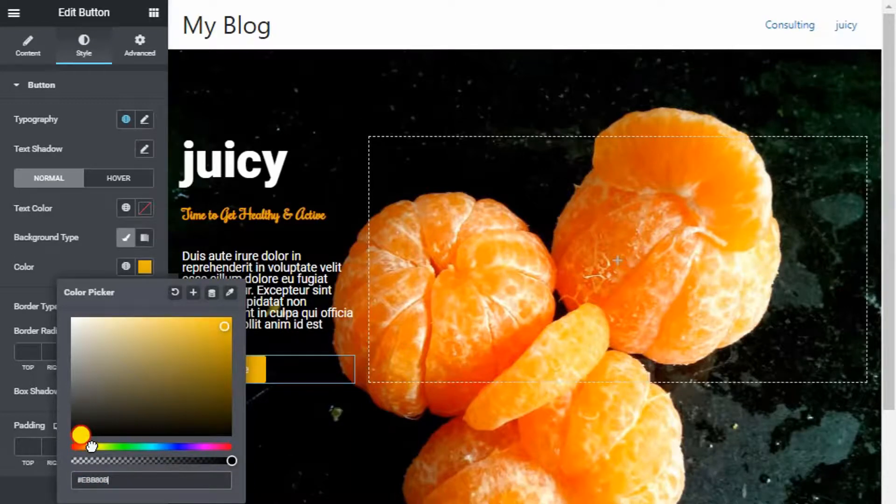
drag(93, 446, 92, 446)
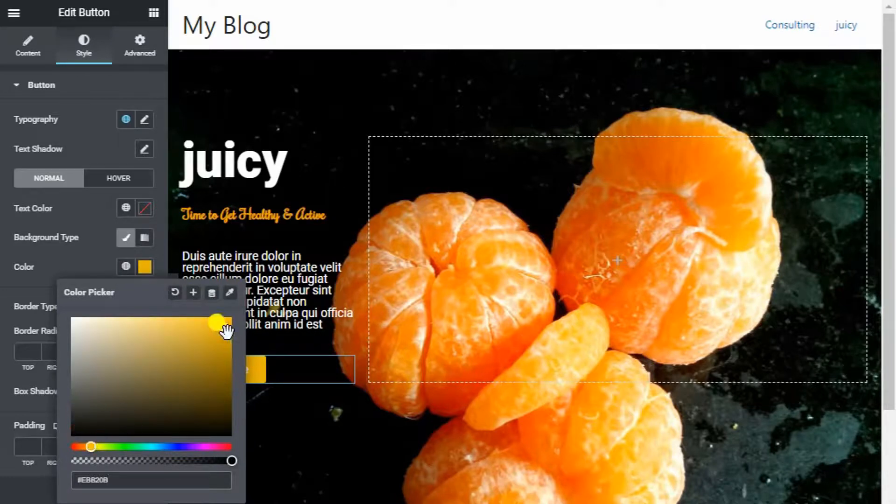
click(140, 274)
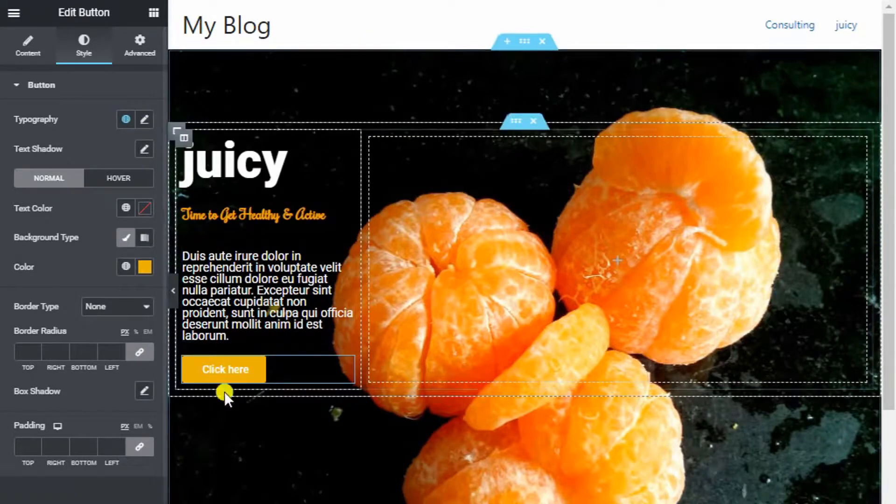
click(14, 50)
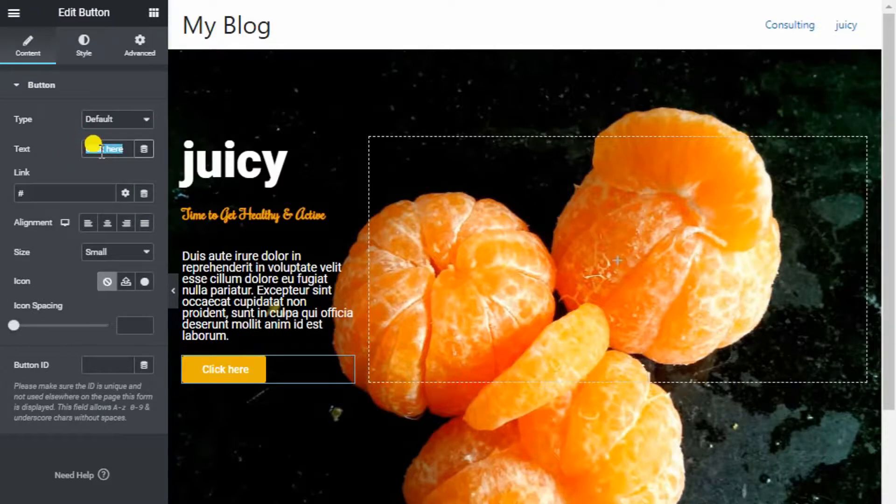
text(Cr)
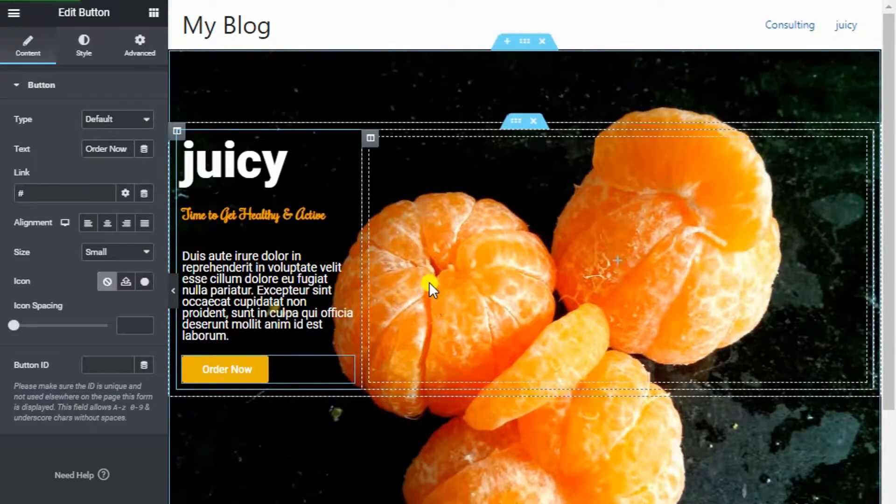
Step: Open the live page in a new tab, compare its hero with the finished reference page, and return to the editor
click(13, 11)
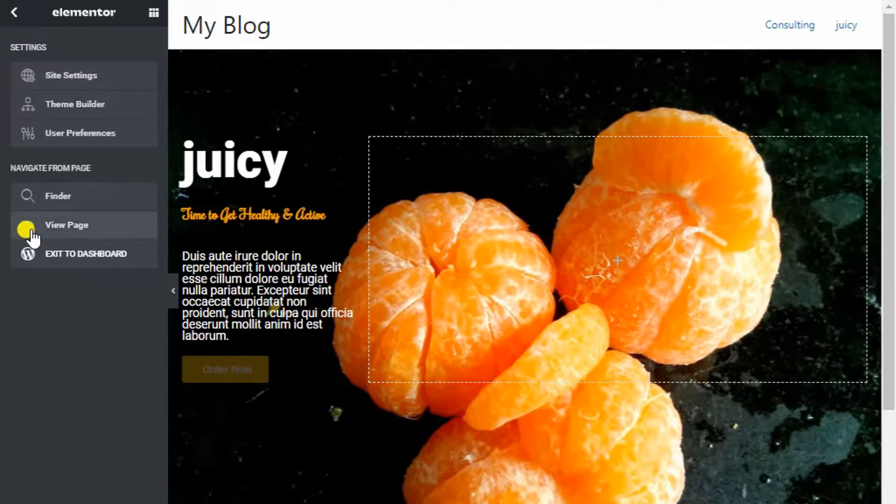
right_click(47, 224)
click(125, 238)
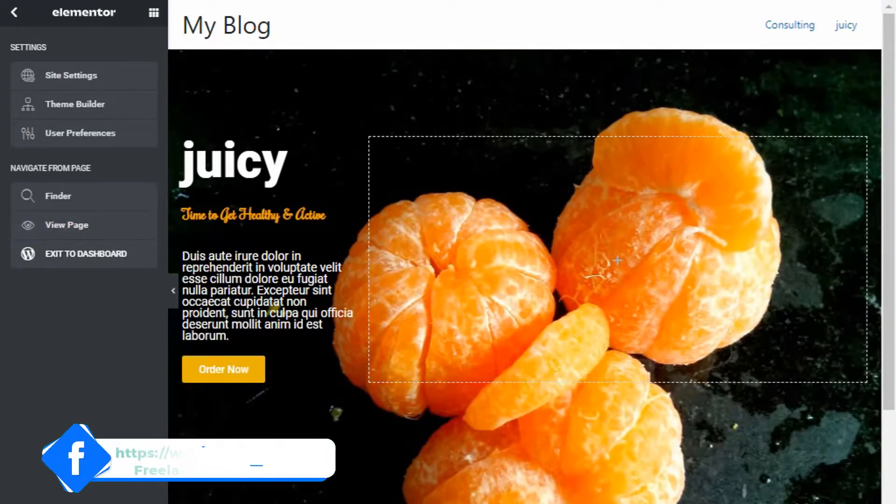
key(ctrl+Tab)
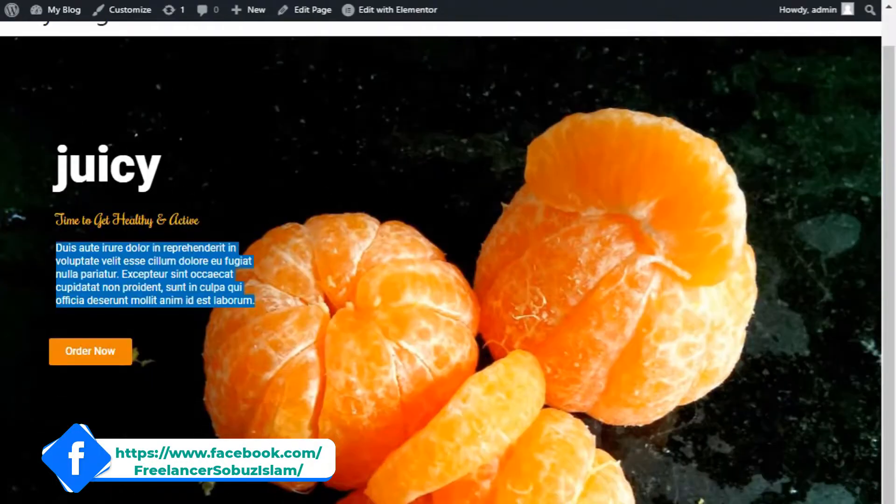
click(226, 305)
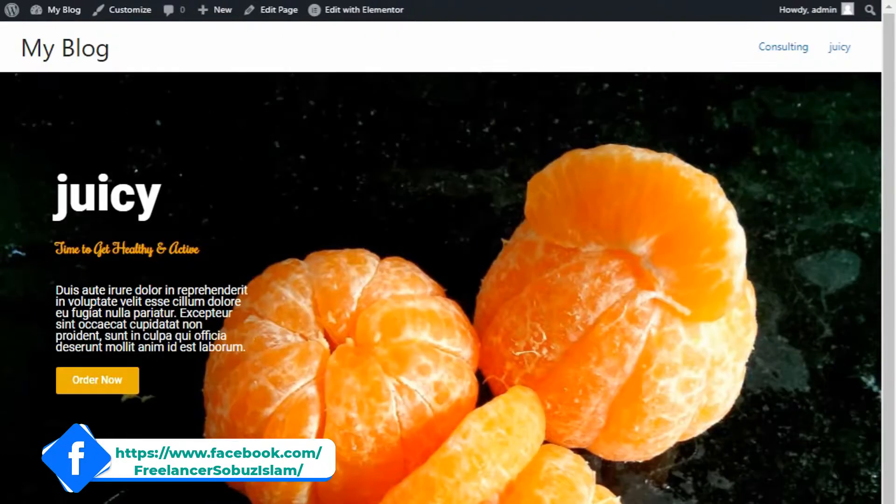
key(ctrl+shift+Tab)
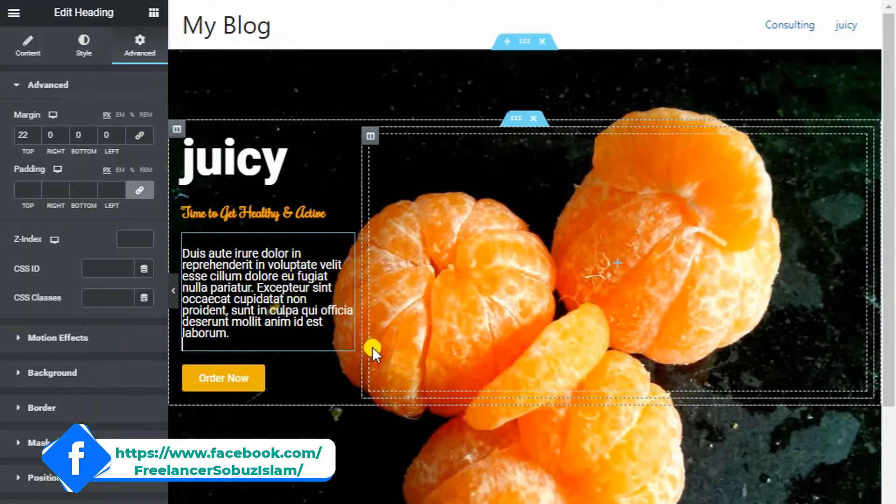
Step: Set the paragraph heading's font size to 16 px and its weight to 300
click(77, 46)
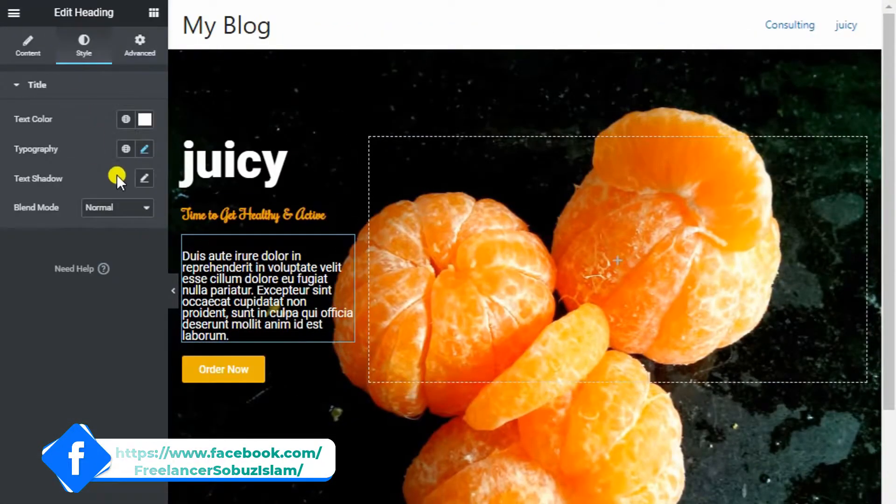
click(144, 149)
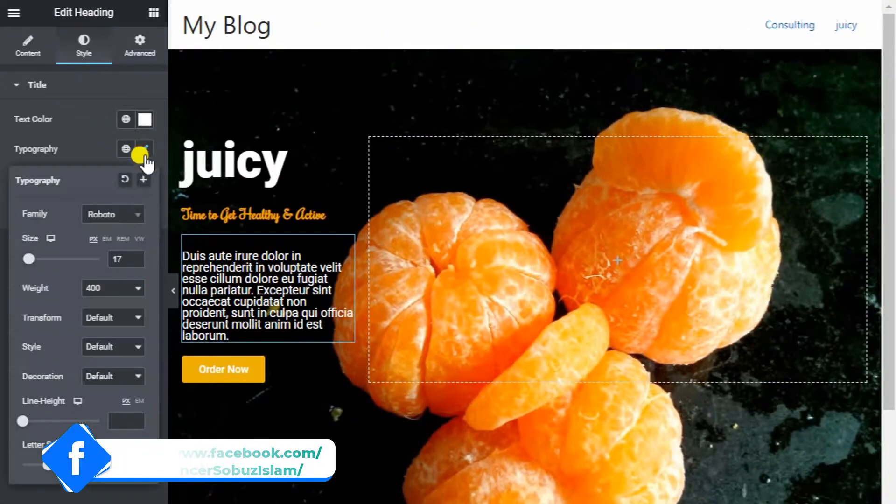
click(133, 263)
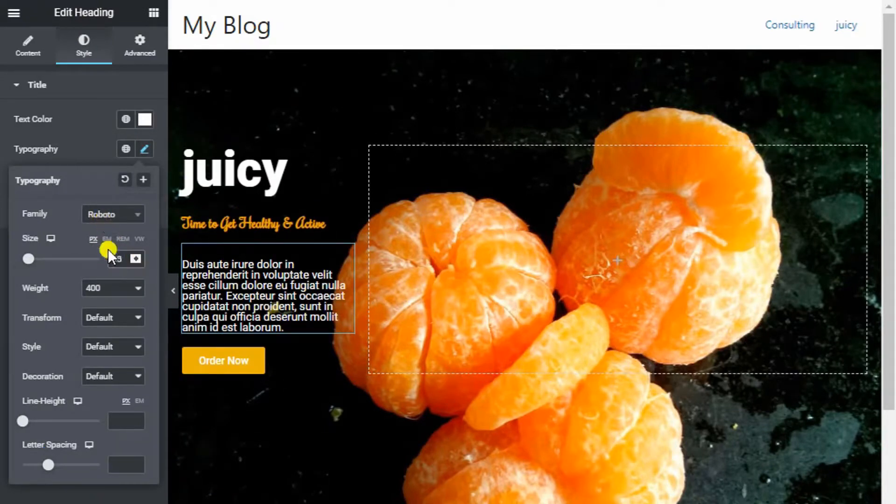
click(106, 287)
click(104, 324)
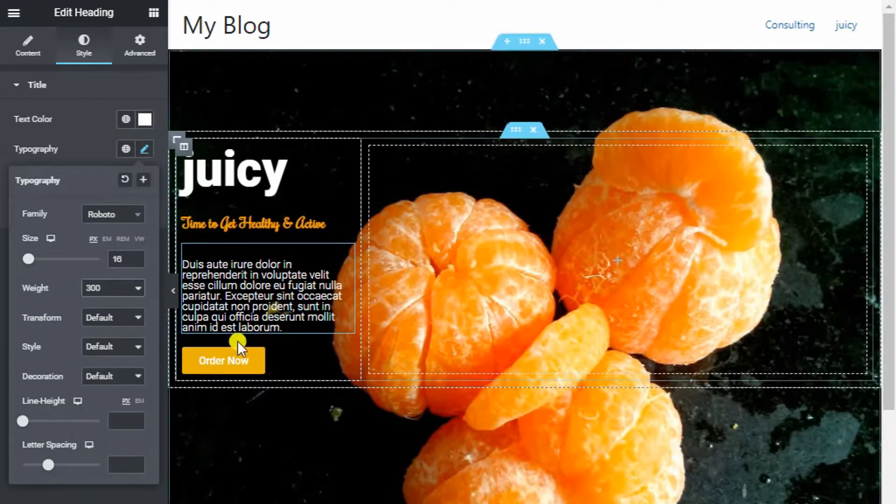
click(219, 371)
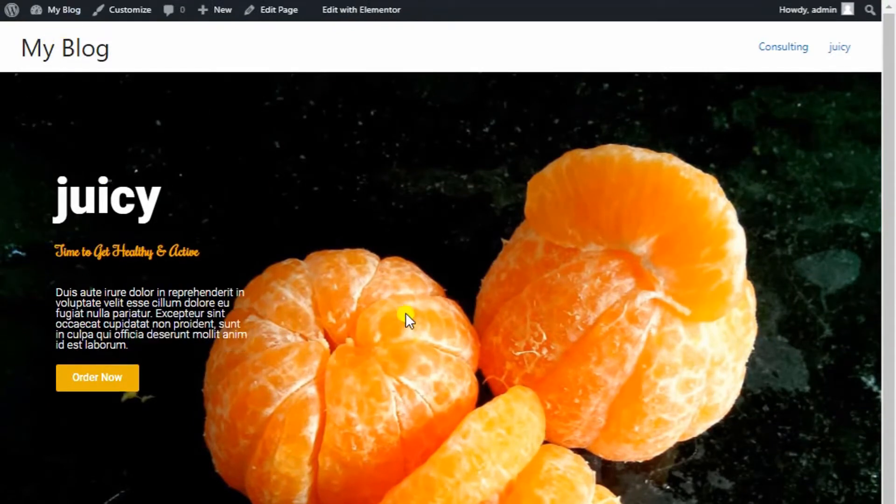
Step: Review the hero on the live page and compare it with the finished reference page
scroll(412, 314, down, 1)
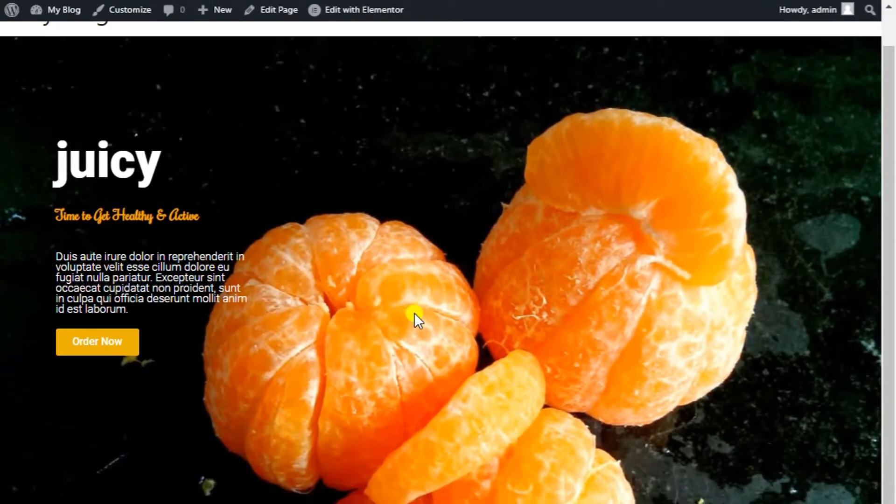
scroll(315, 327, up, 1)
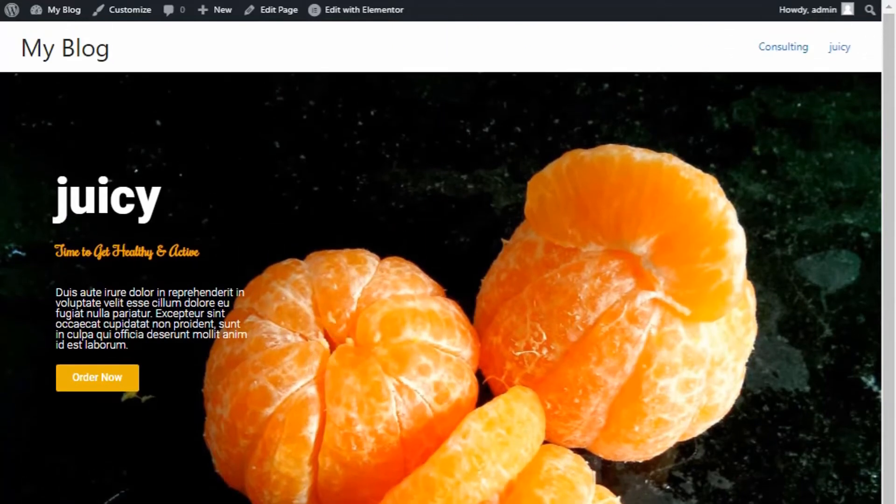
click(555, 1)
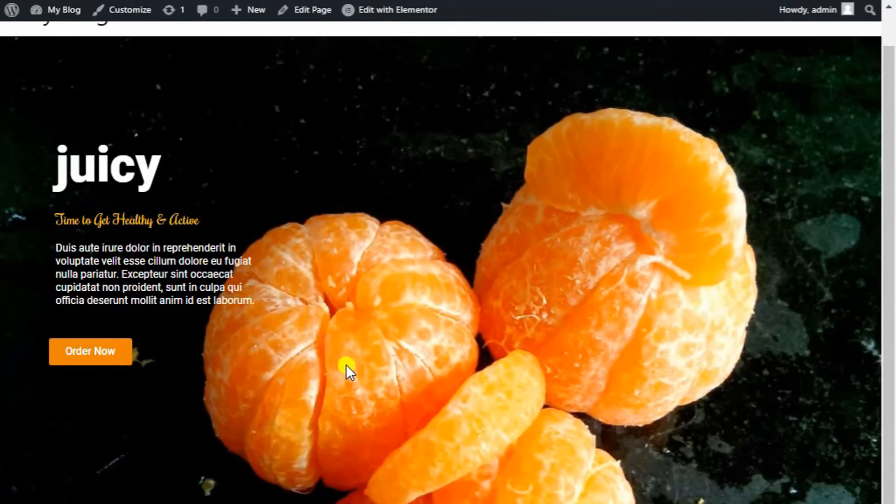